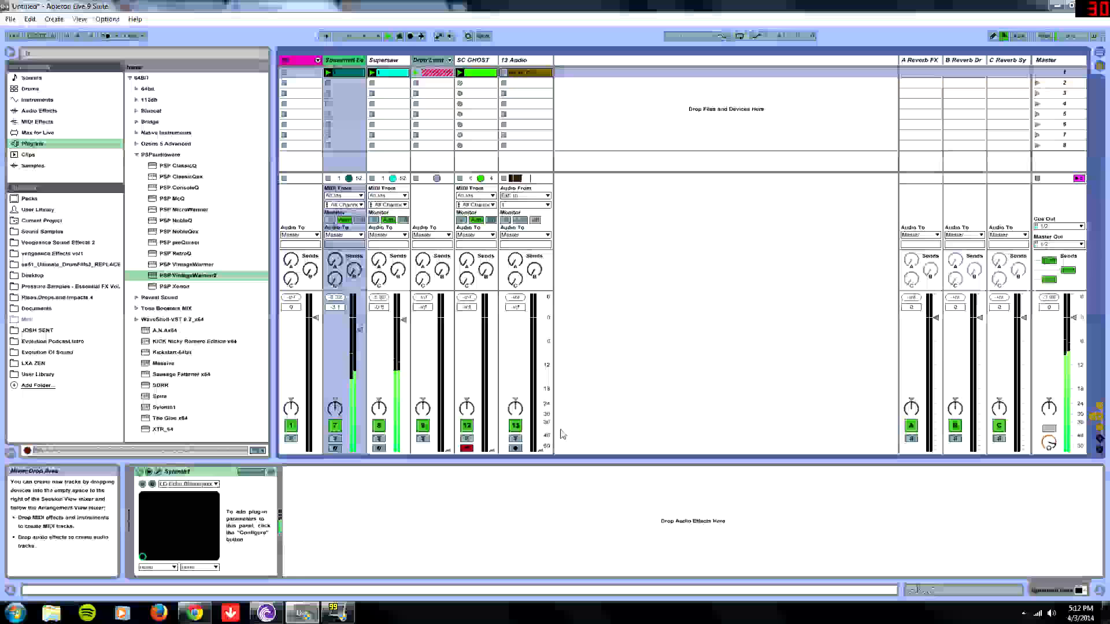
- Select the Supersaw track, raise the SC GHOST volume fader and lower the Supersaw volume fader
left_click(383, 60)
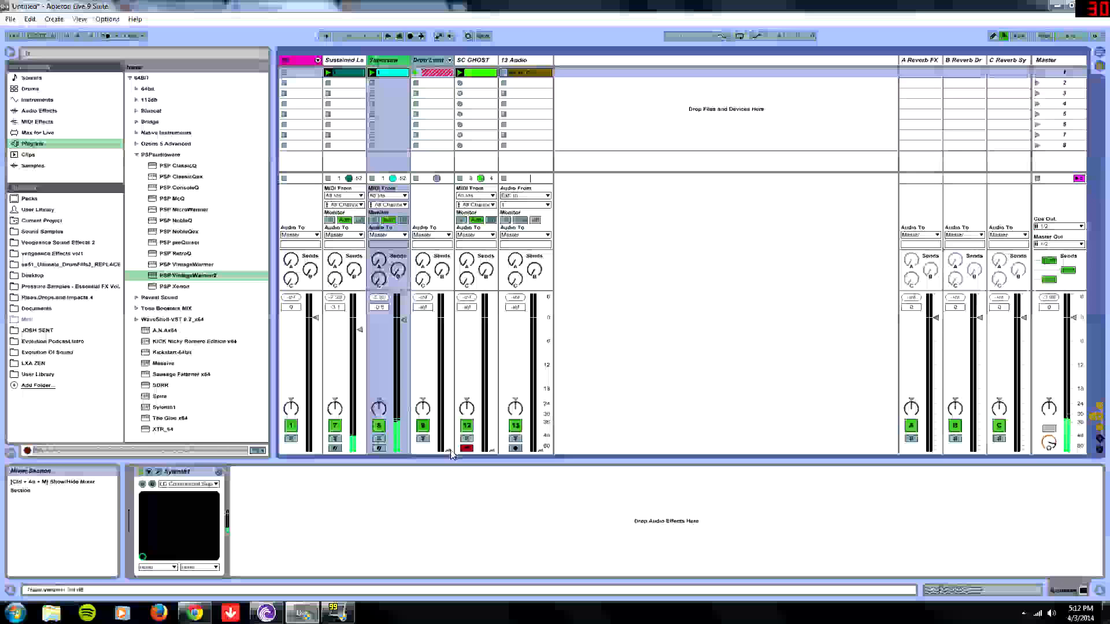
left_click_drag(491, 450, 491, 317)
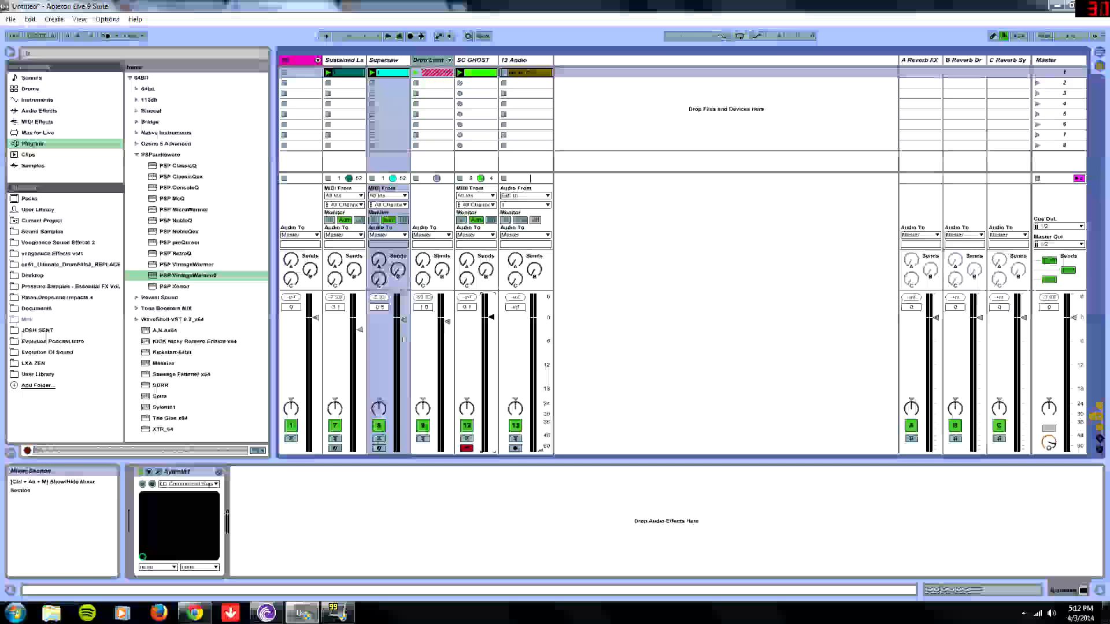
left_click_drag(403, 320, 403, 401)
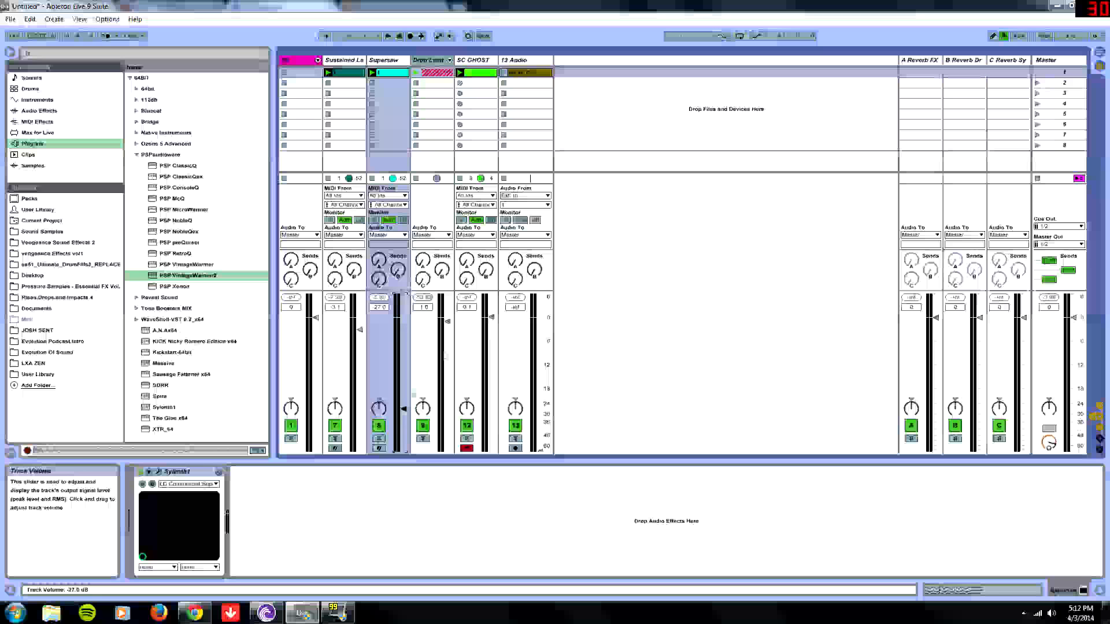
- Unfold the Drop Lead group track to show its member tracks and start playback
left_click(450, 60)
left_click(535, 325)
key("space")
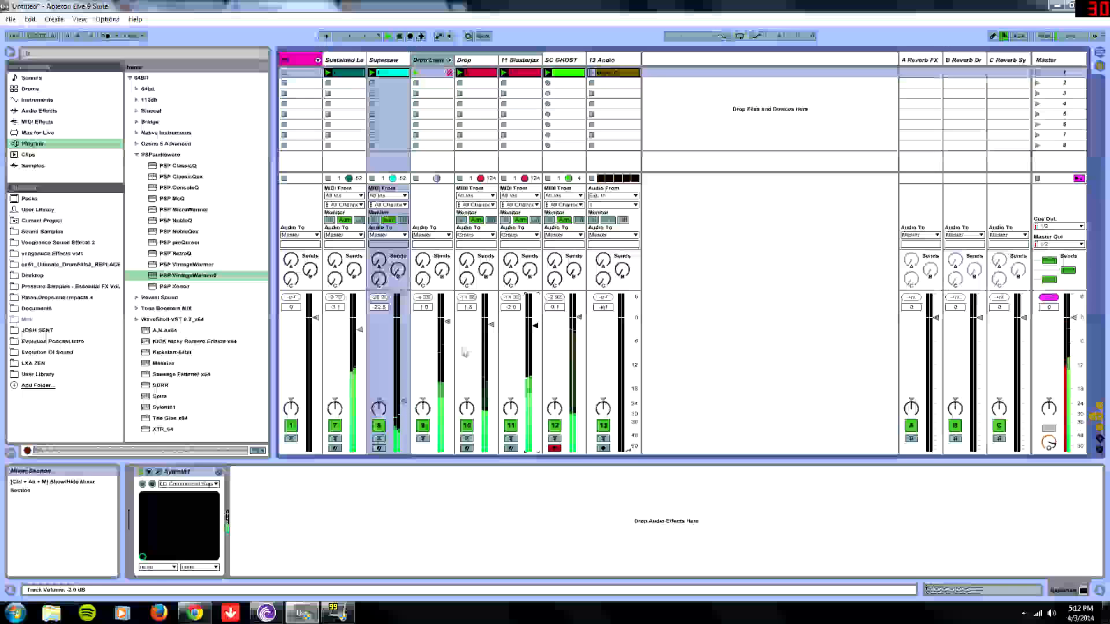
- Pull the SC GHOST, Supersaw and Sustained Lead volume faders down to silence them
left_click_drag(579, 317, 579, 447)
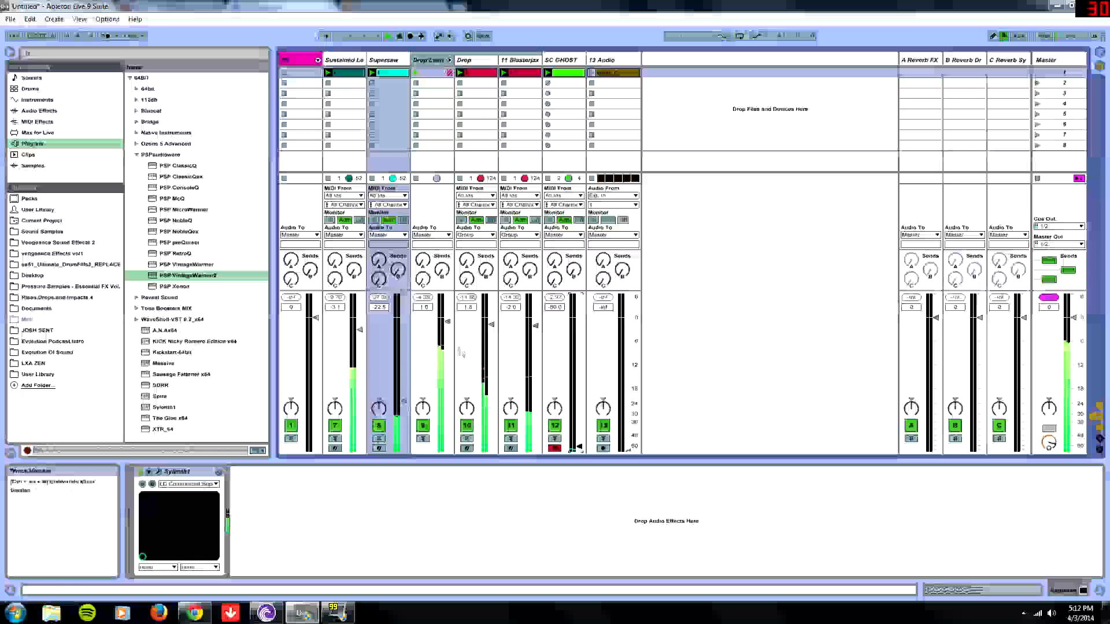
left_click_drag(403, 401, 403, 442)
left_click_drag(361, 328, 360, 450)
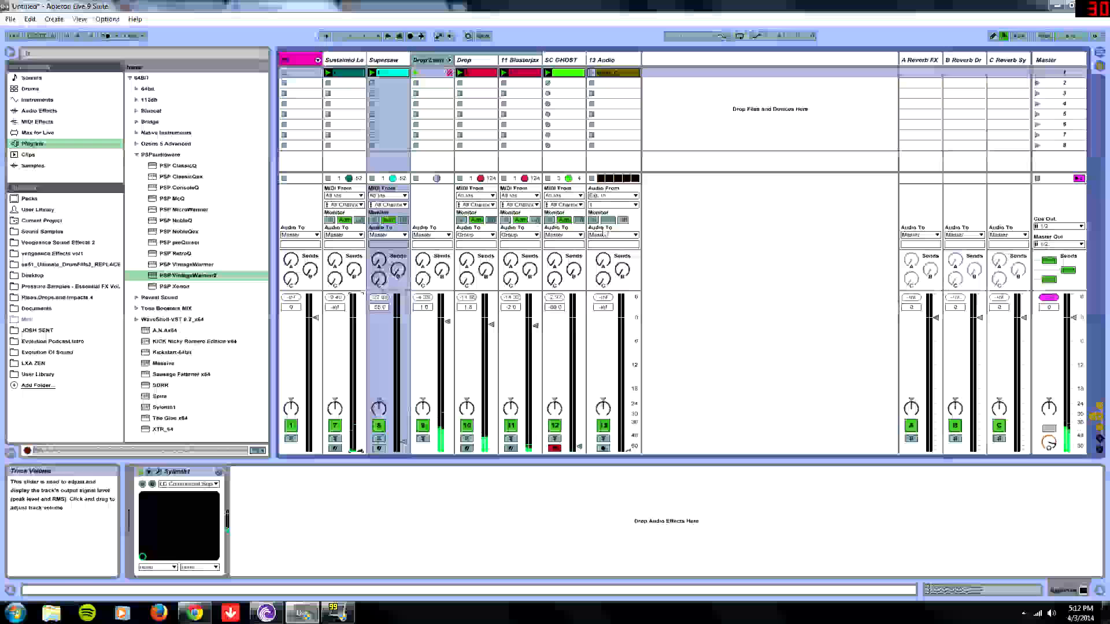
- Select the Drop Lead group track to show its device chain and stop playback
left_click(430, 70)
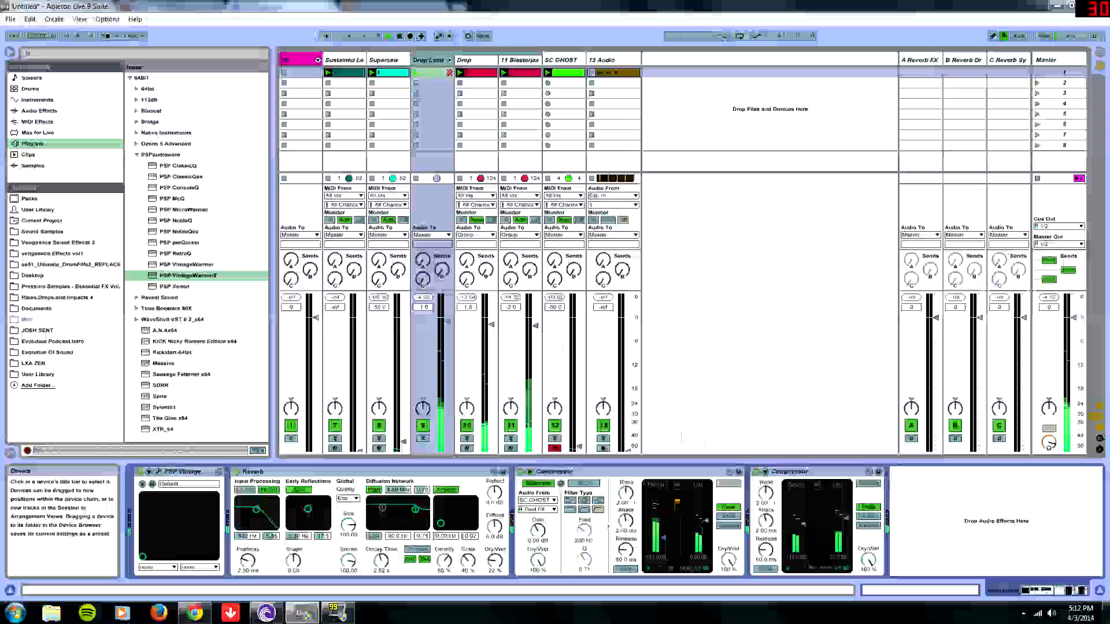
key("space")
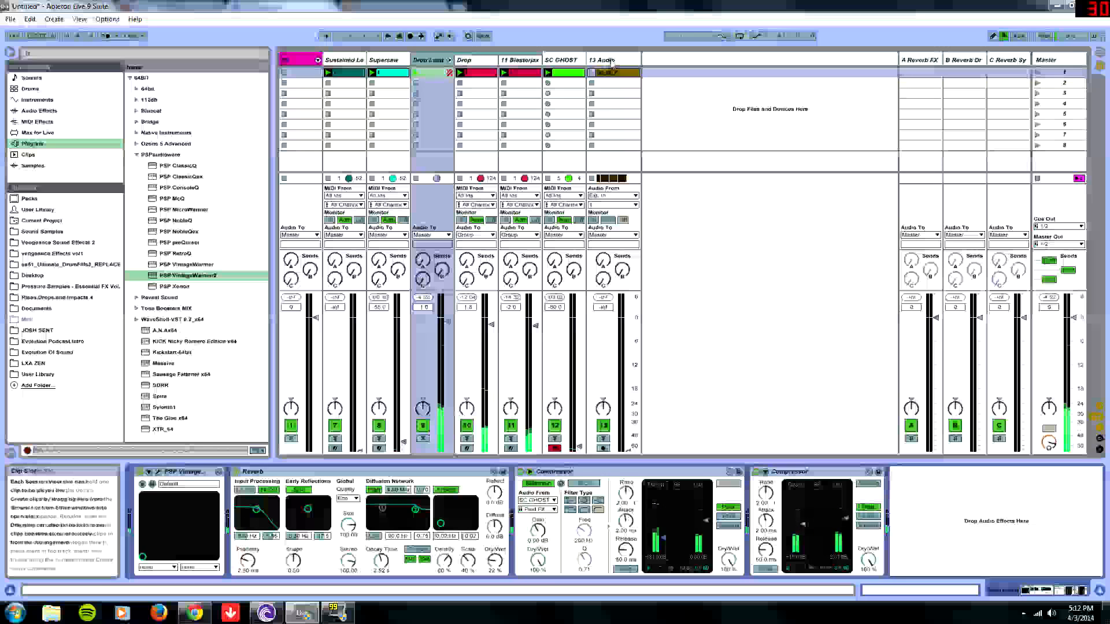
- Solo the 11 Blasterjax track and start playback to audition it
left_click(603, 60)
left_click(519, 60)
left_click(511, 439)
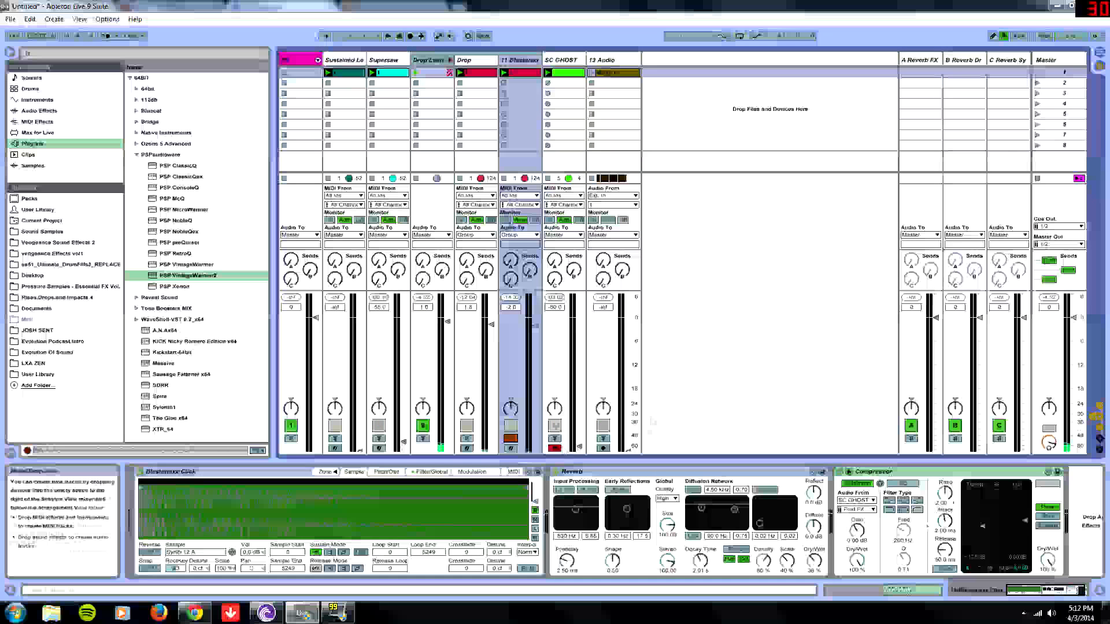
key("space")
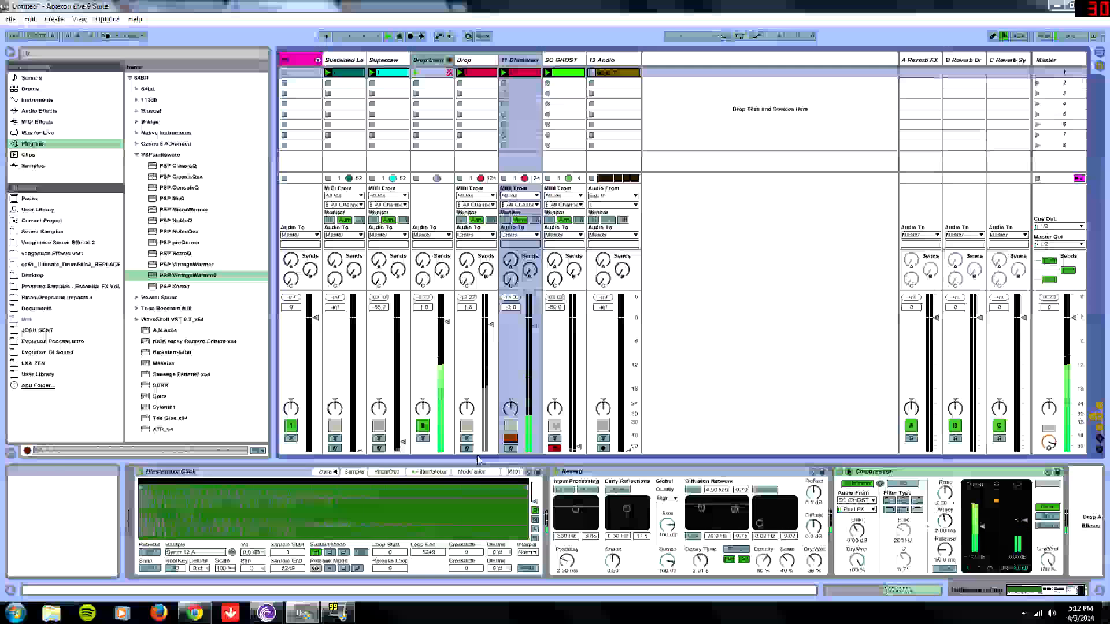
- Audition the Drop track soloed alongside Blasterjax, stop playback and unsolo Drop
left_click(466, 439)
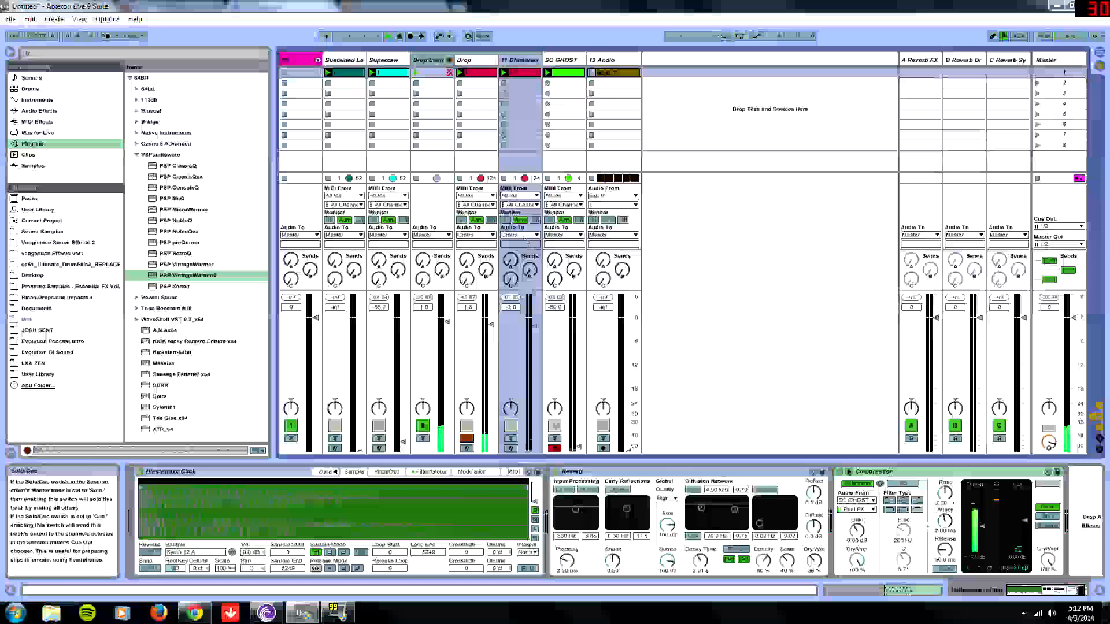
key("space")
left_click(467, 439)
- Fold the Drop Lead group and open the Sylenth1 editor on the Sustained Lead track
left_click(450, 60)
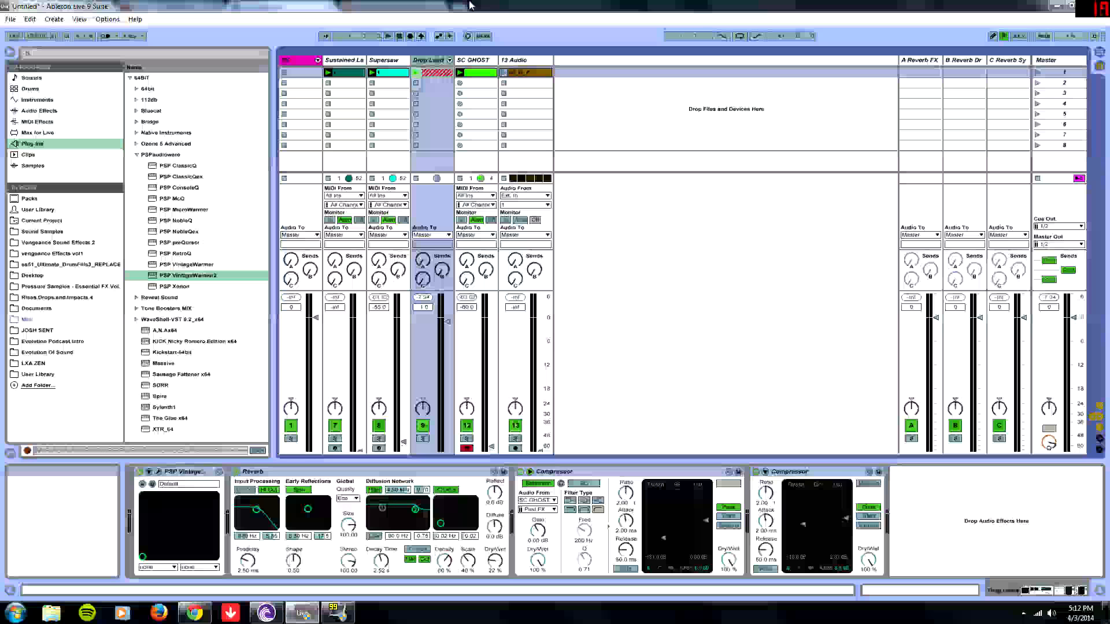
left_click(342, 62)
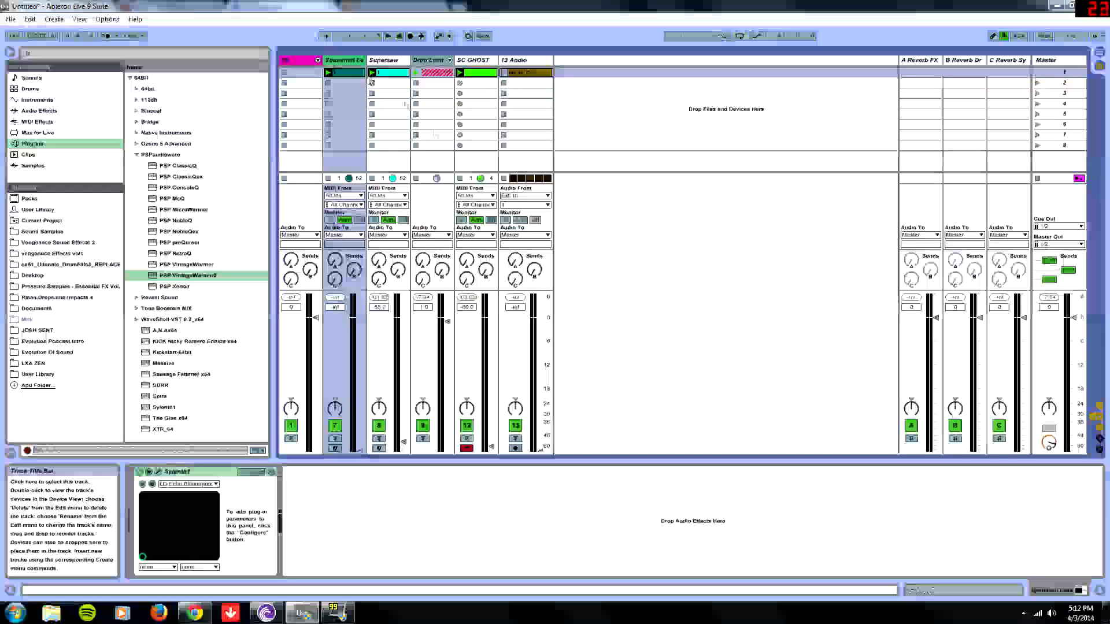
left_click(158, 472)
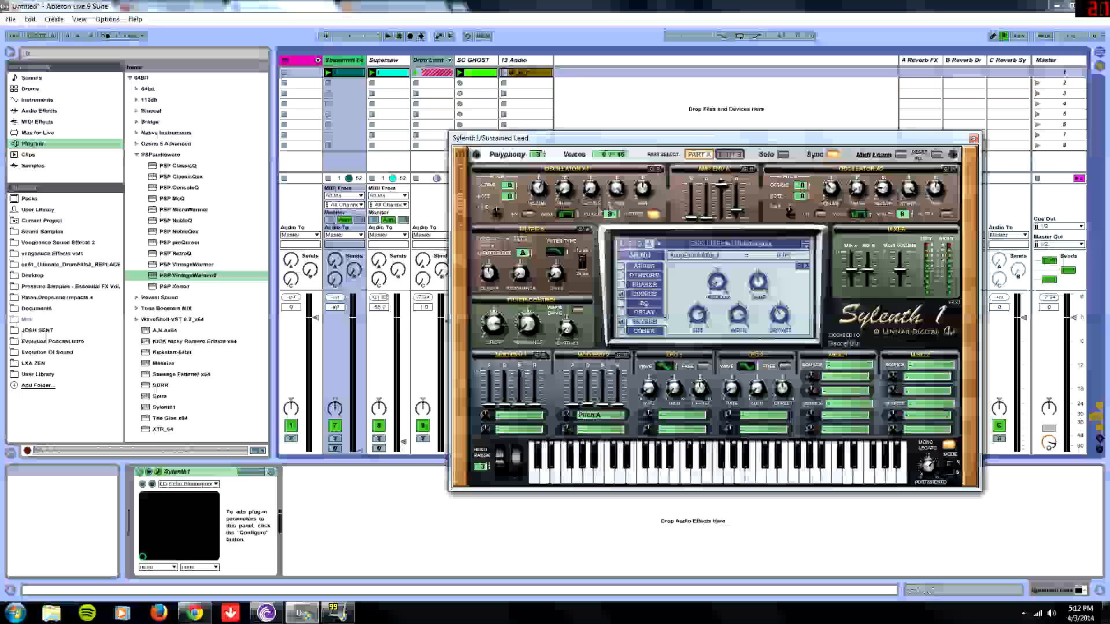
left_click_drag(610, 143, 561, 170)
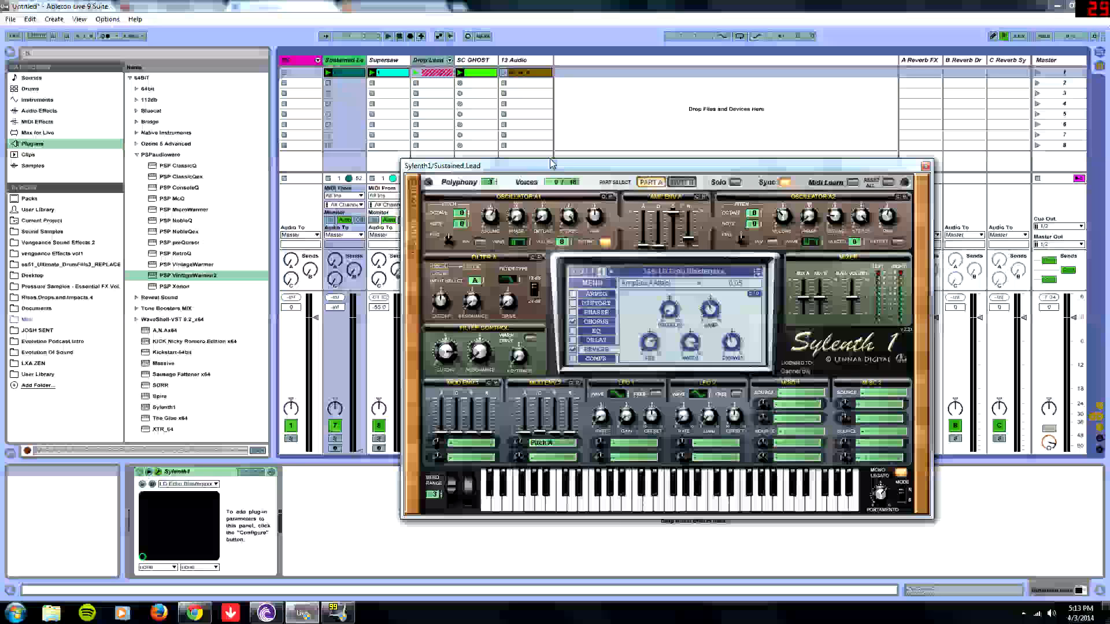
mouse_move(552, 163)
left_mouse_down()
mouse_move(526, 149)
mouse_move(565, 176)
left_mouse_up()
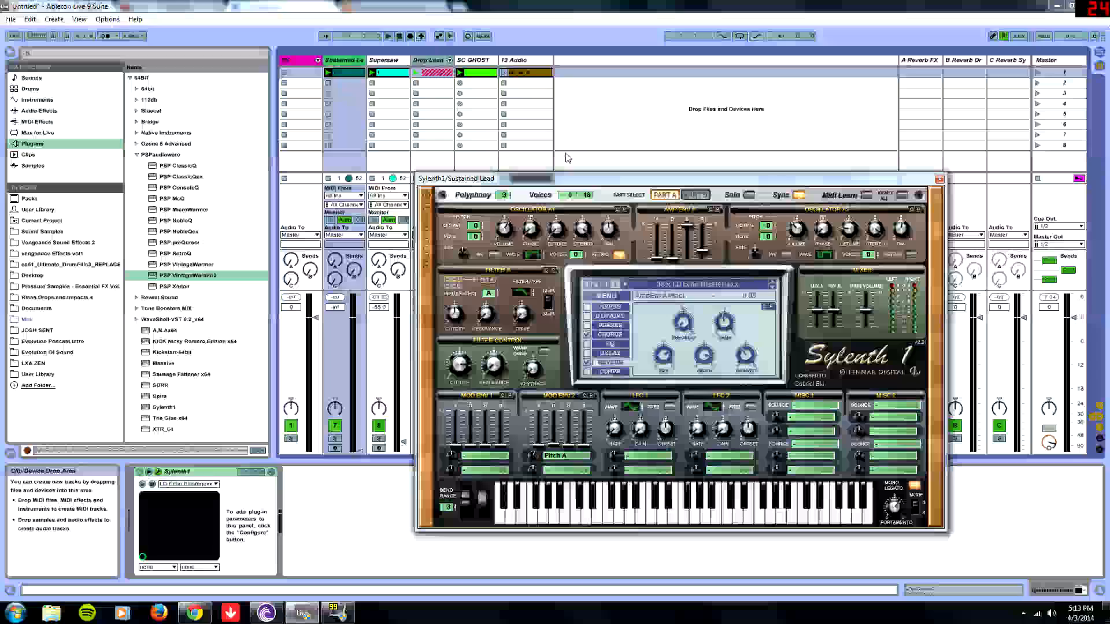
left_click_drag(575, 177, 634, 141)
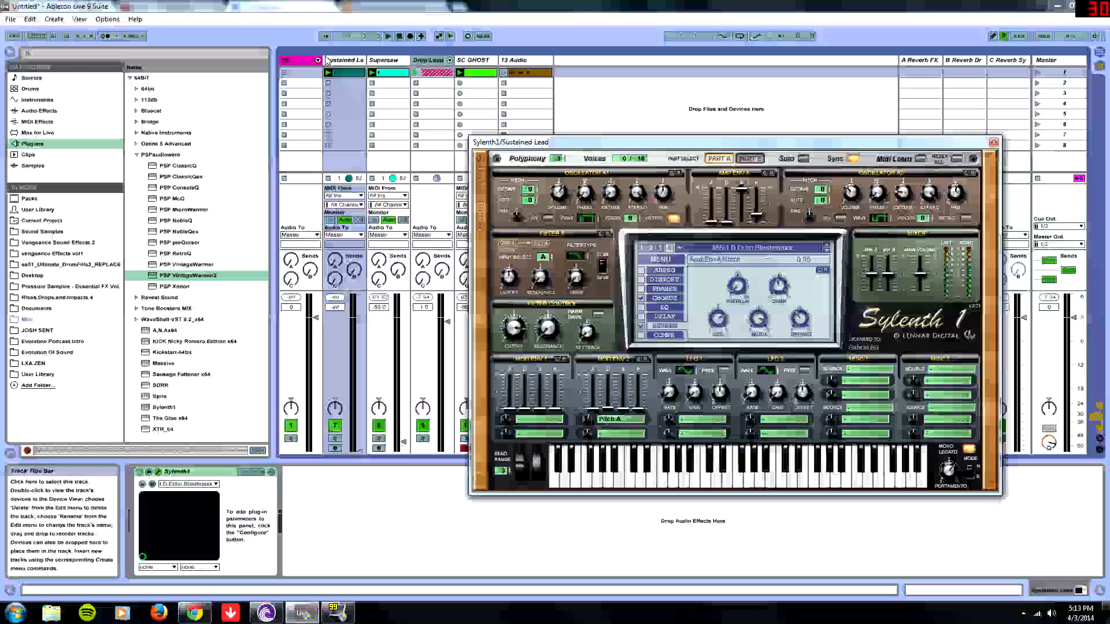
left_click(327, 61)
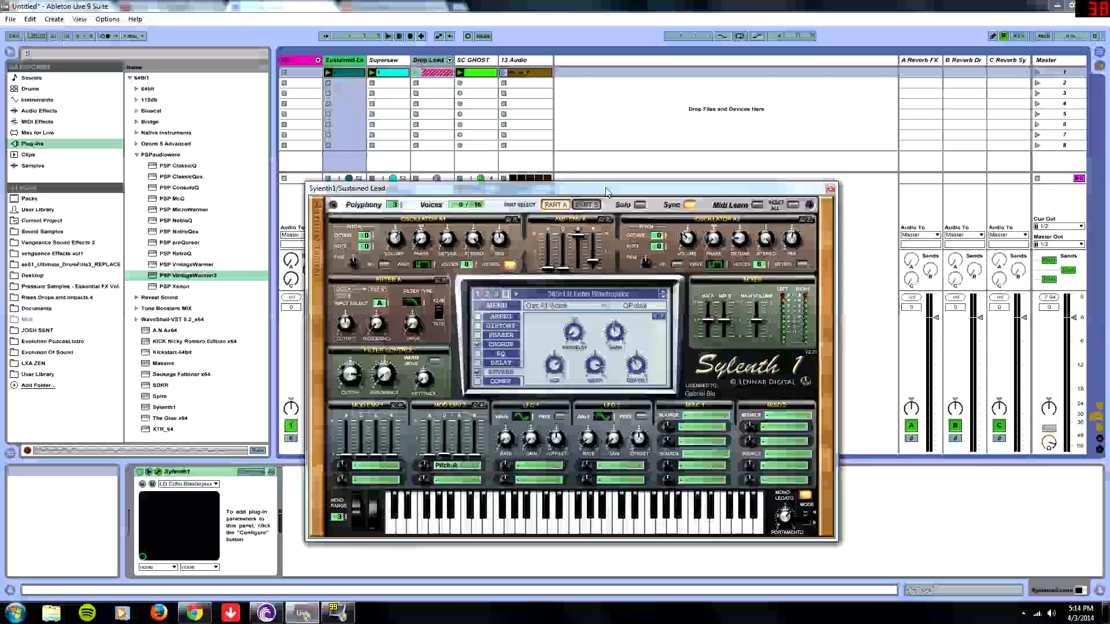
left_click_drag(606, 191, 646, 185)
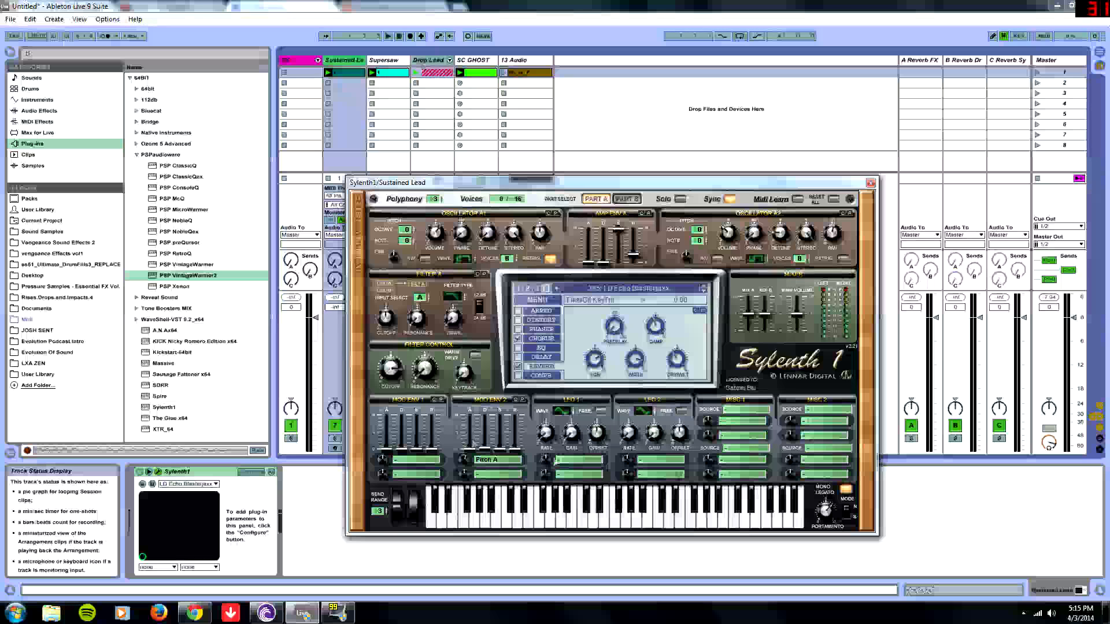
- Inspect the Mod Env 2 destination menus of the Sustained Lead patch
left_click(499, 459)
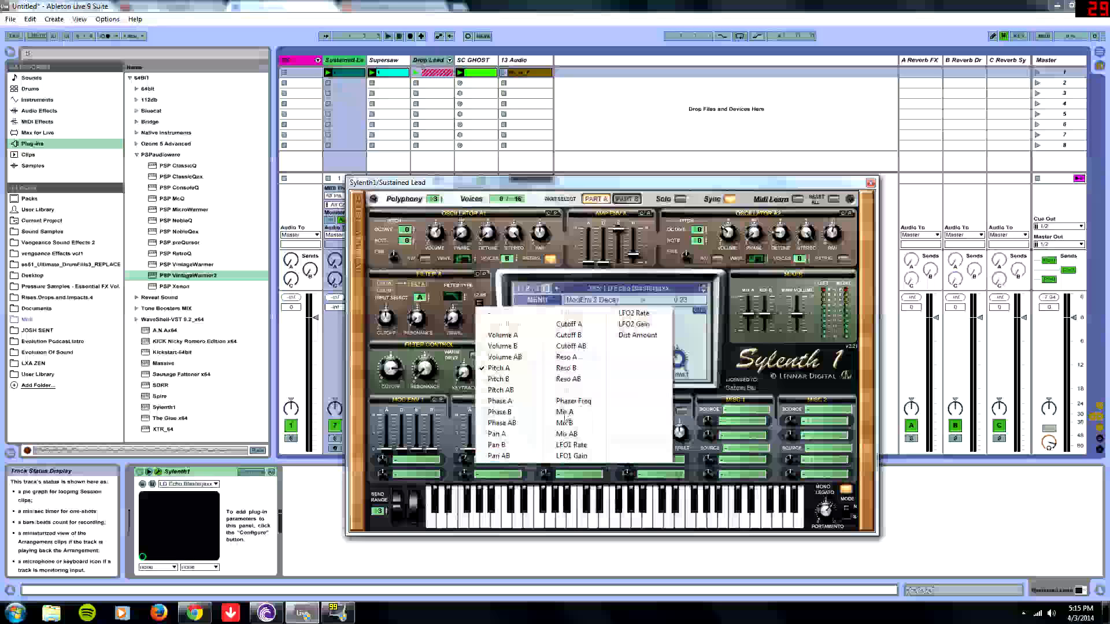
left_click(498, 369)
left_click(485, 462)
left_click(491, 388)
- Compare Part B with Part A and check the Mod Env 2 decay slider
left_click(621, 200)
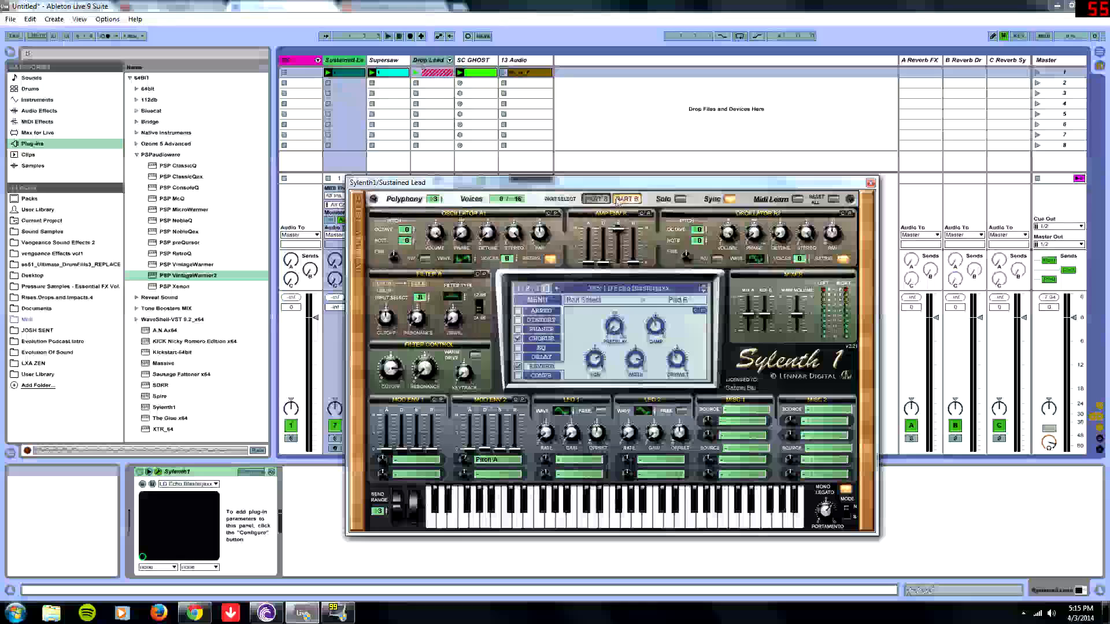
left_click(595, 199)
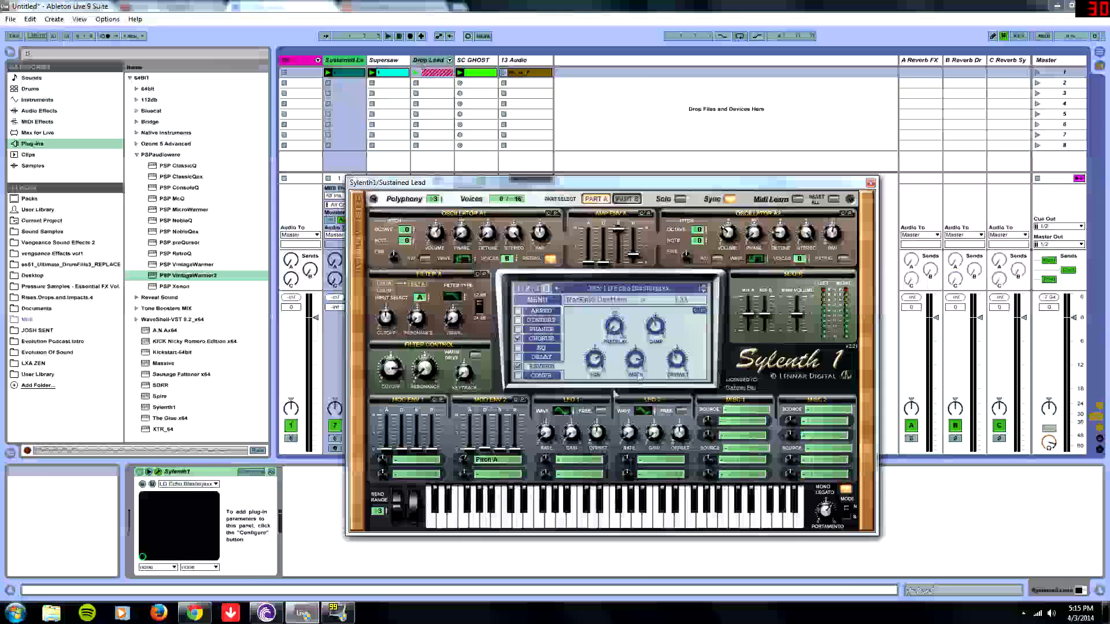
left_click(485, 450)
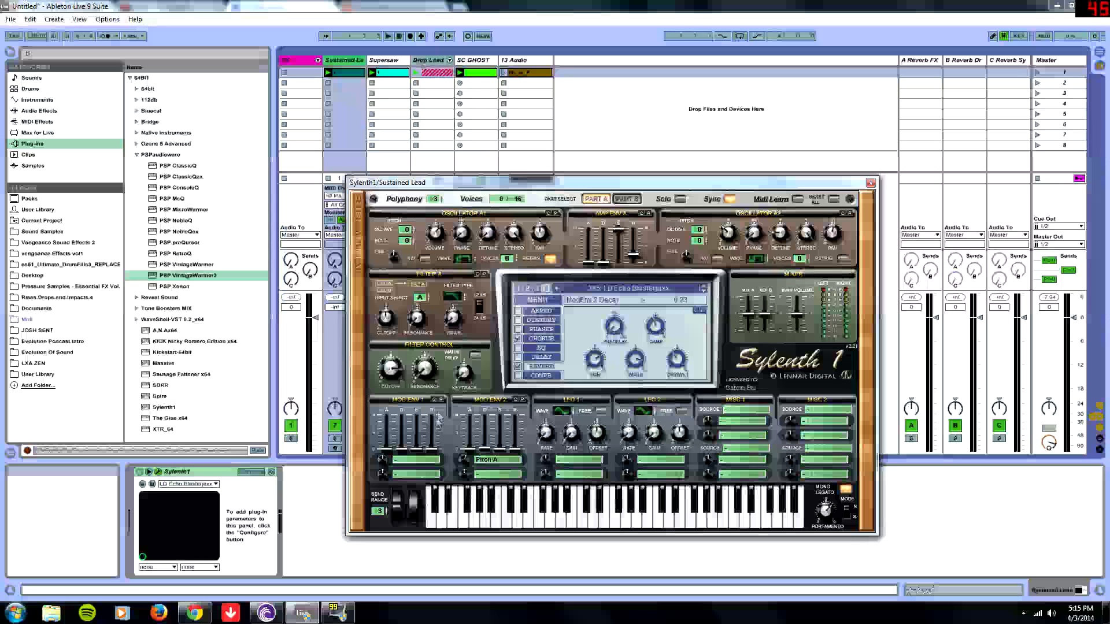
- Raise the Sustained Lead track's volume fader
left_click_drag(491, 181, 667, 158)
left_click_drag(358, 451, 358, 338)
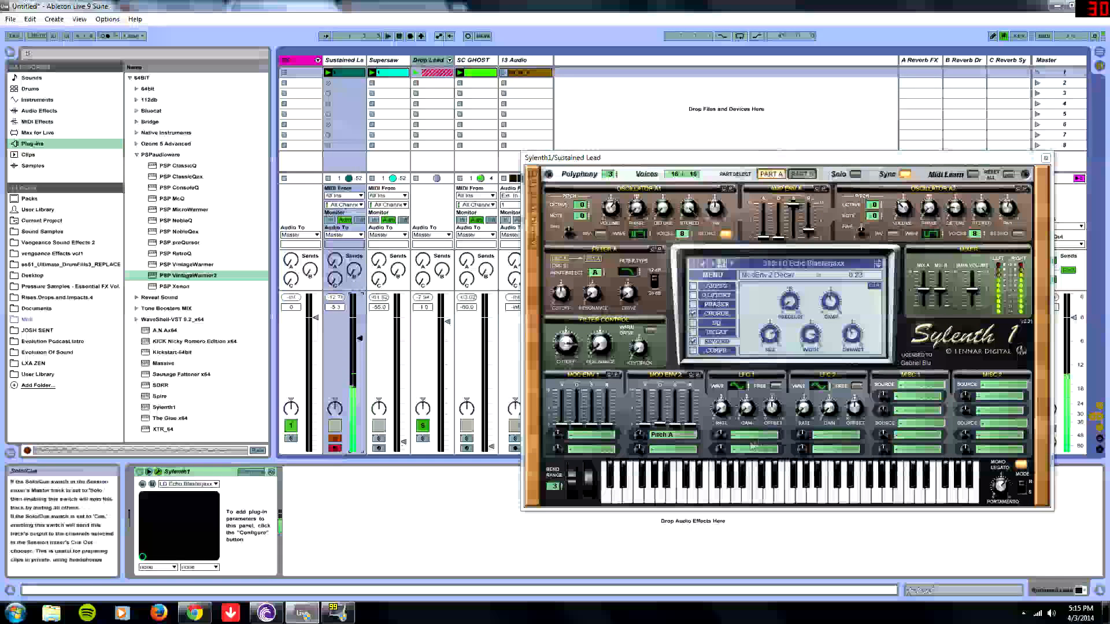
- Slightly raise a Mod Env 2 envelope slider in the Sustained Lead patch
mouse_move(660, 425)
left_mouse_down()
mouse_move(671, 396)
mouse_move(670, 418)
left_mouse_up()
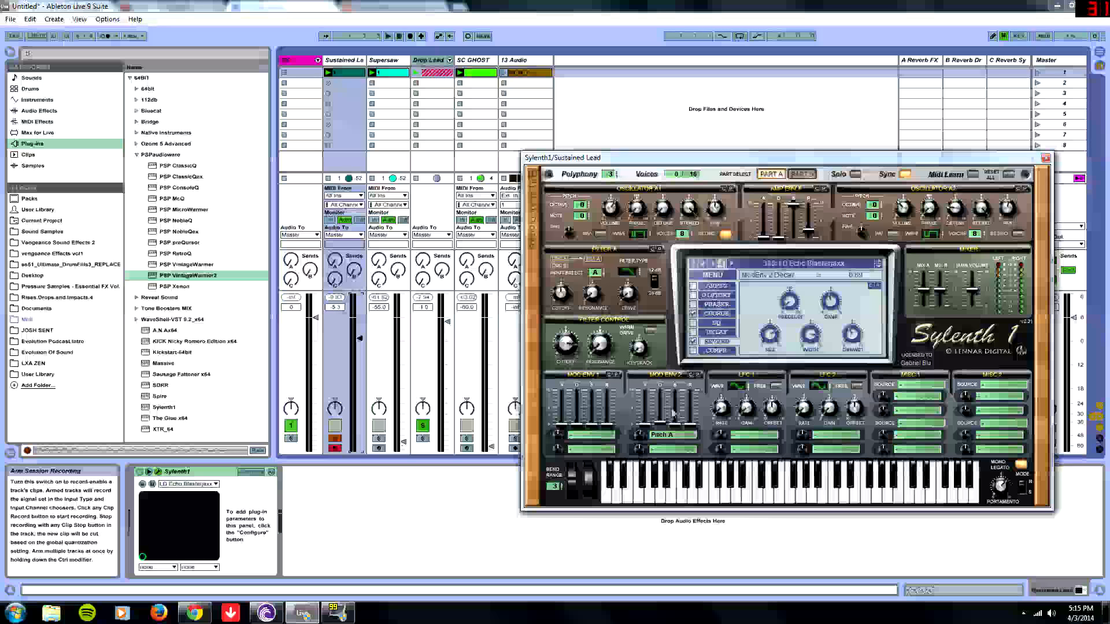
- Open the Chorus and Reverb effect pages and inspect their Delay and Width knobs
left_click(723, 313)
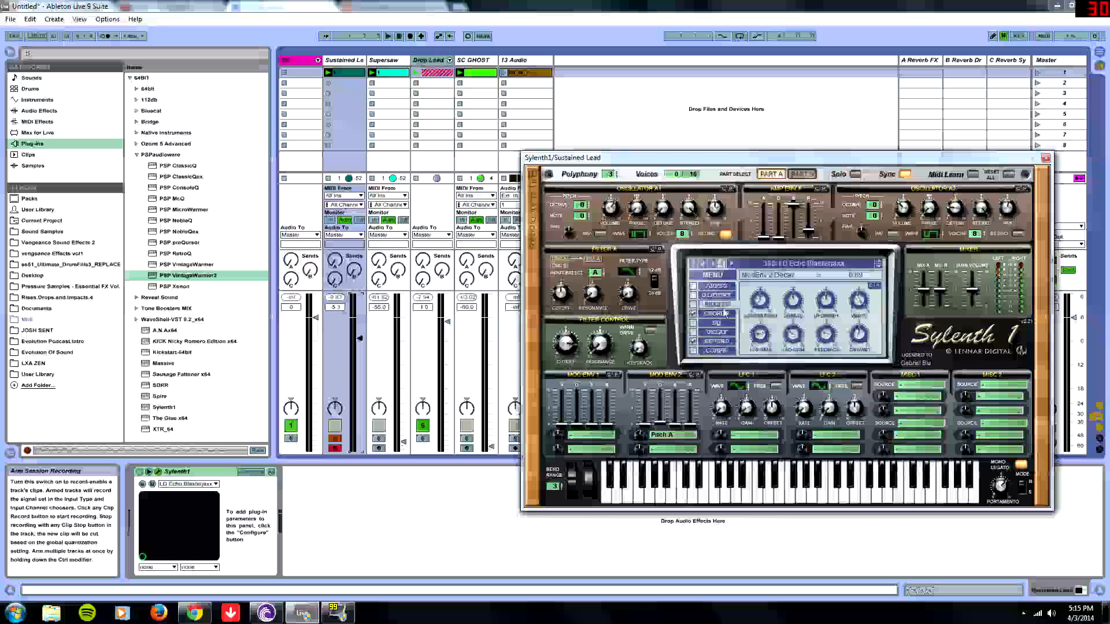
left_click(724, 313)
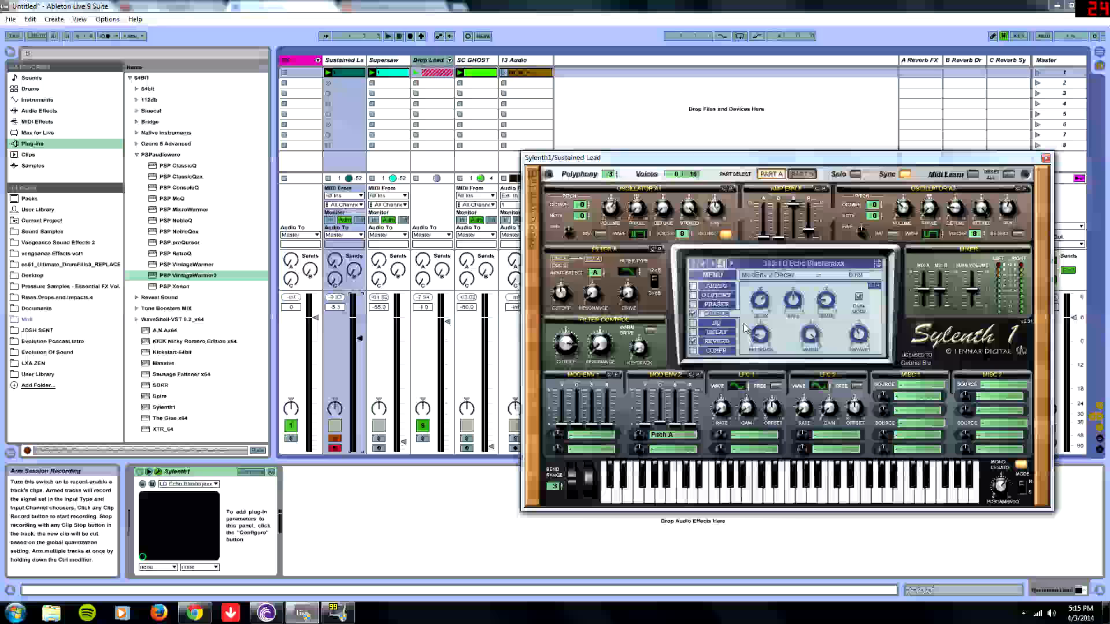
left_click(858, 337)
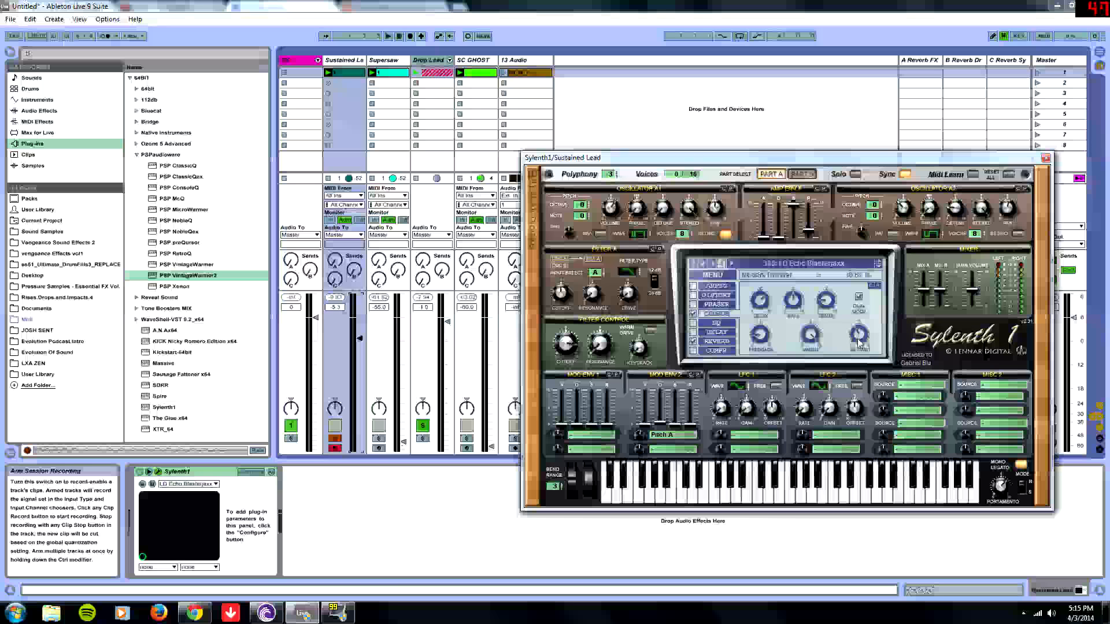
left_click(762, 303)
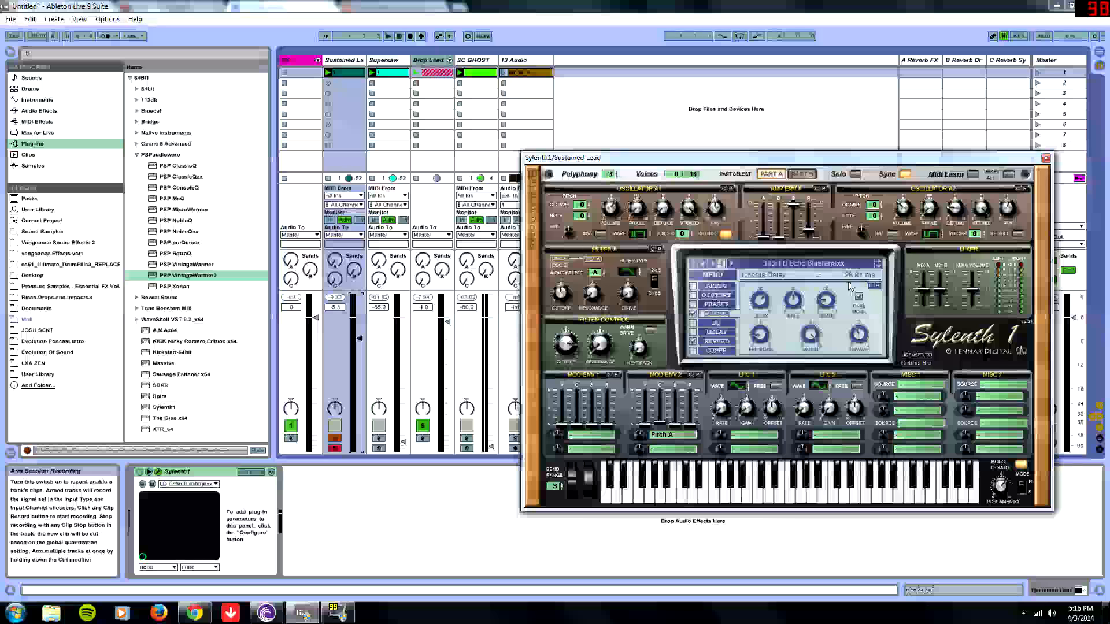
left_click(801, 304)
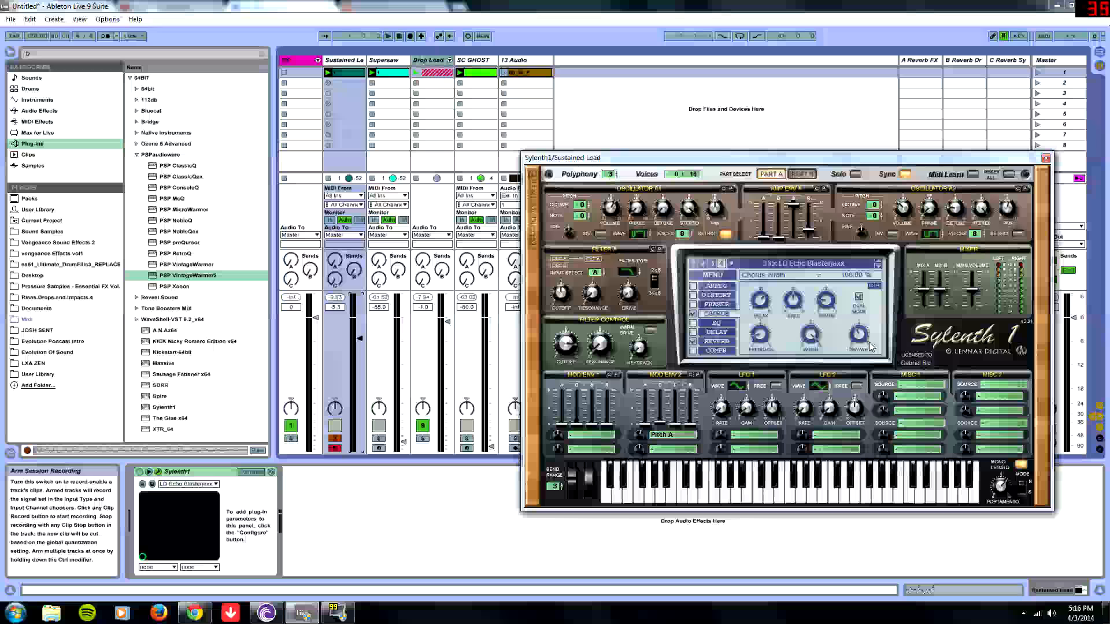
left_click(719, 342)
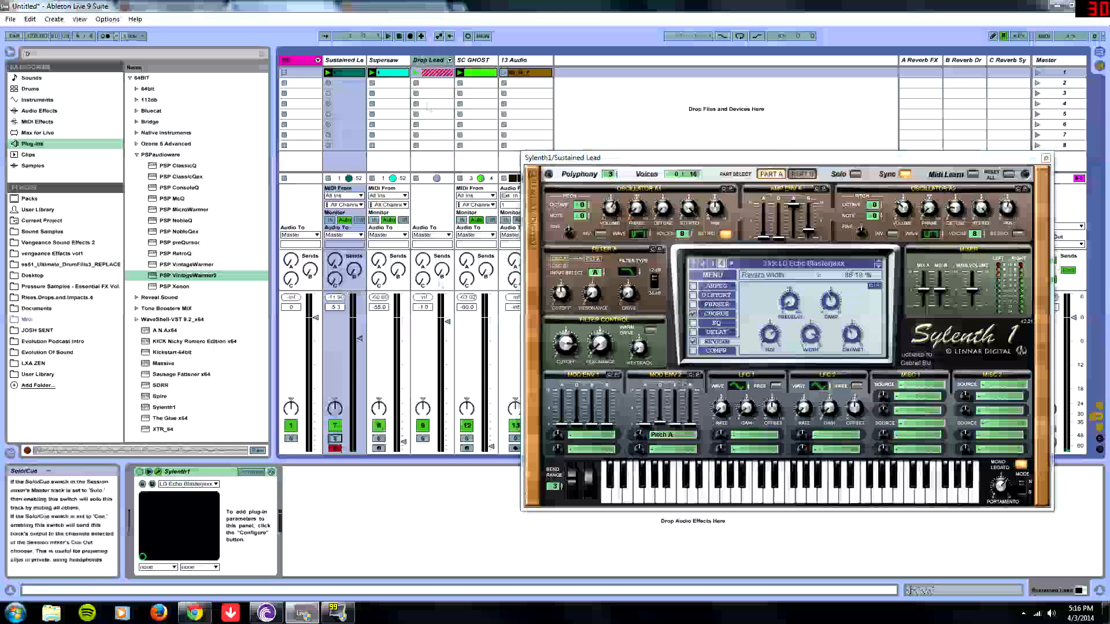
- Switch to the Supersaw track to show its Sylenth1 editor
key("Right")
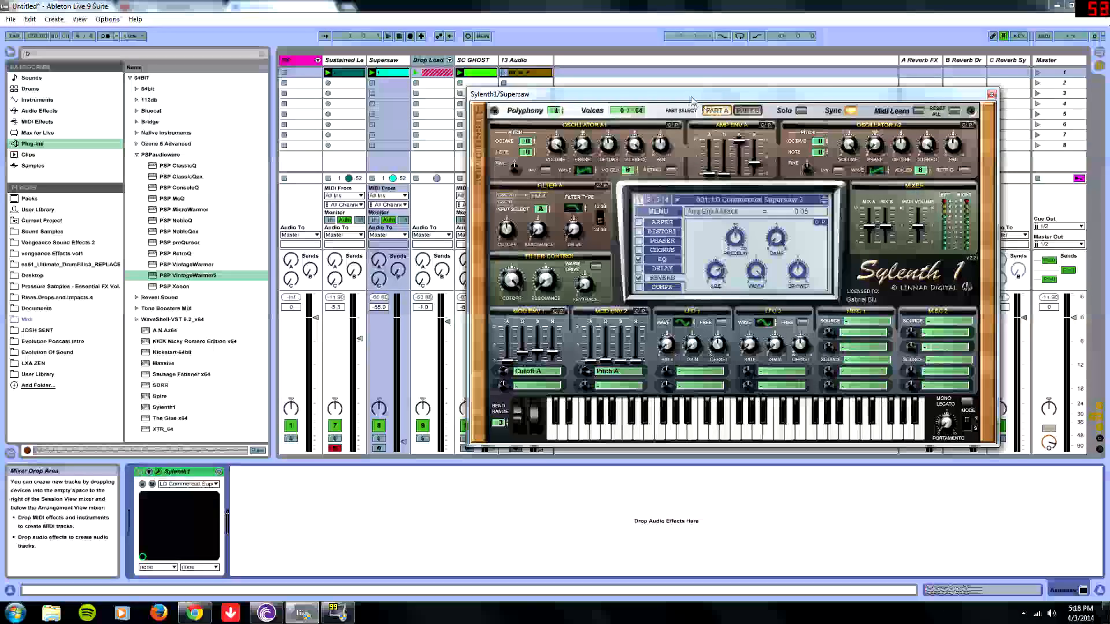
left_click_drag(617, 185, 605, 194)
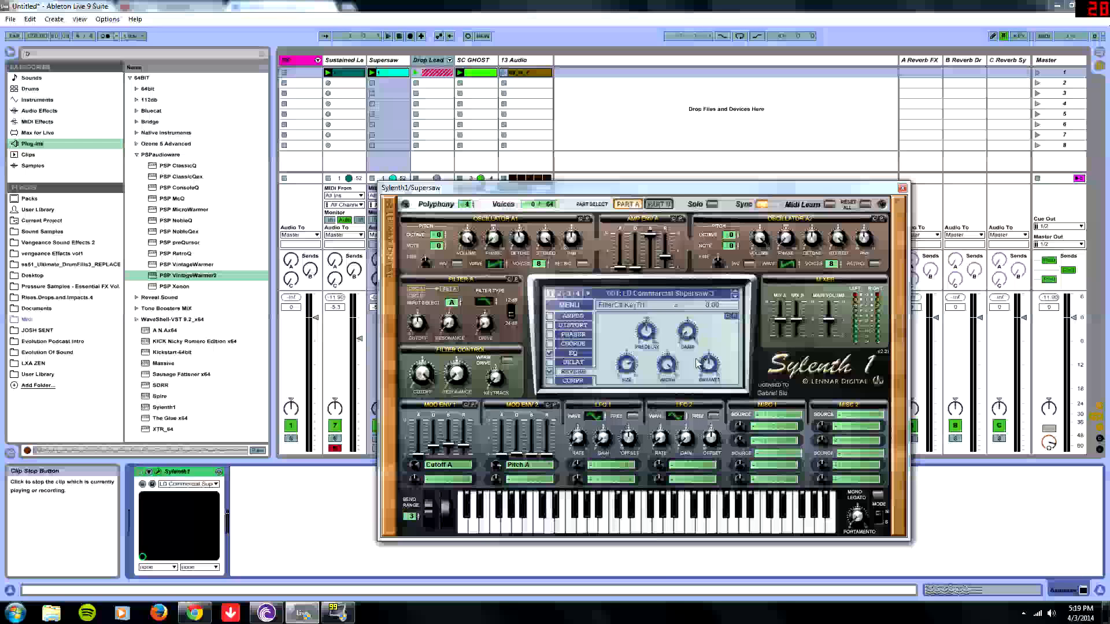
- Inspect the Mod Env 1 and Mod Env 2 destinations and envelope values of the Supersaw patch
left_click(446, 465)
left_click(516, 329)
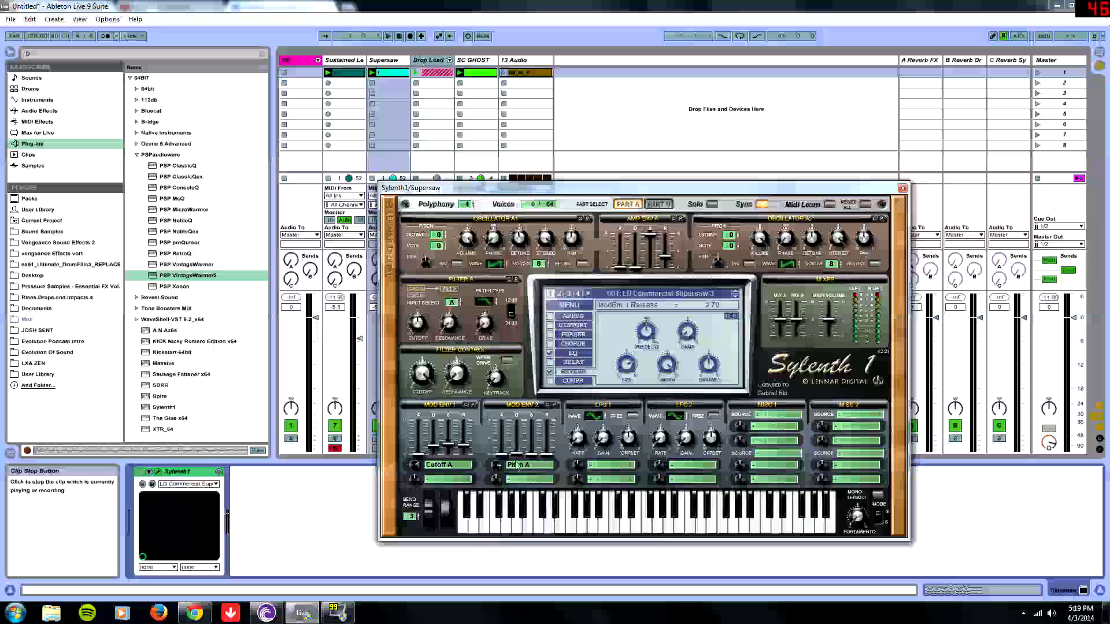
left_click(552, 465)
left_click(529, 373)
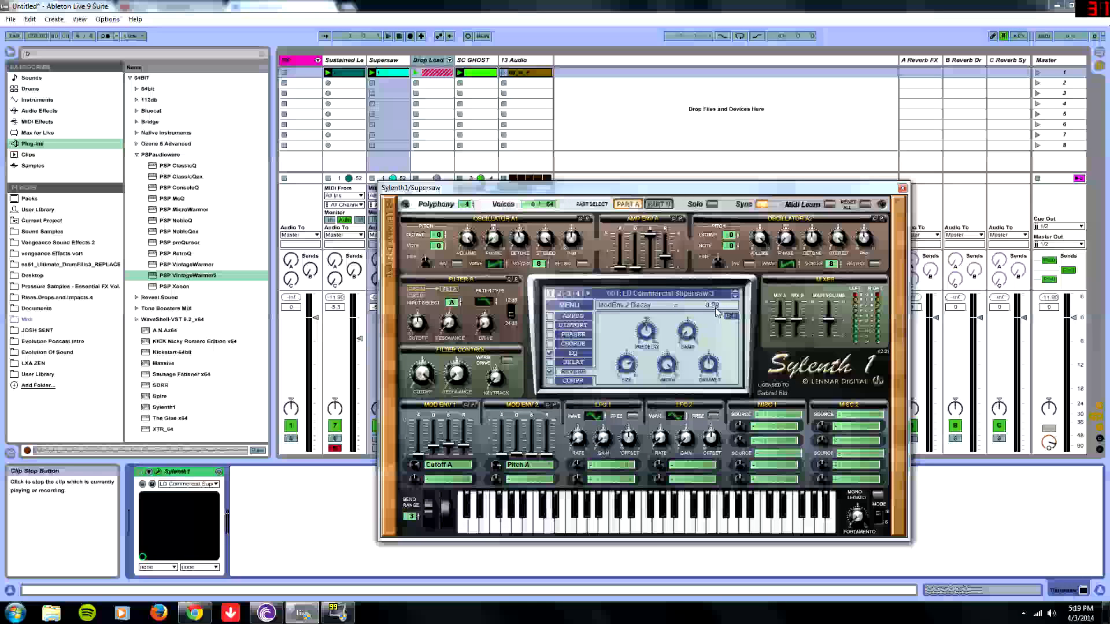
- Open the Supersaw patch's EQ page and inspect its bass and treble gain and frequency knobs
left_click(523, 466)
left_click(531, 374)
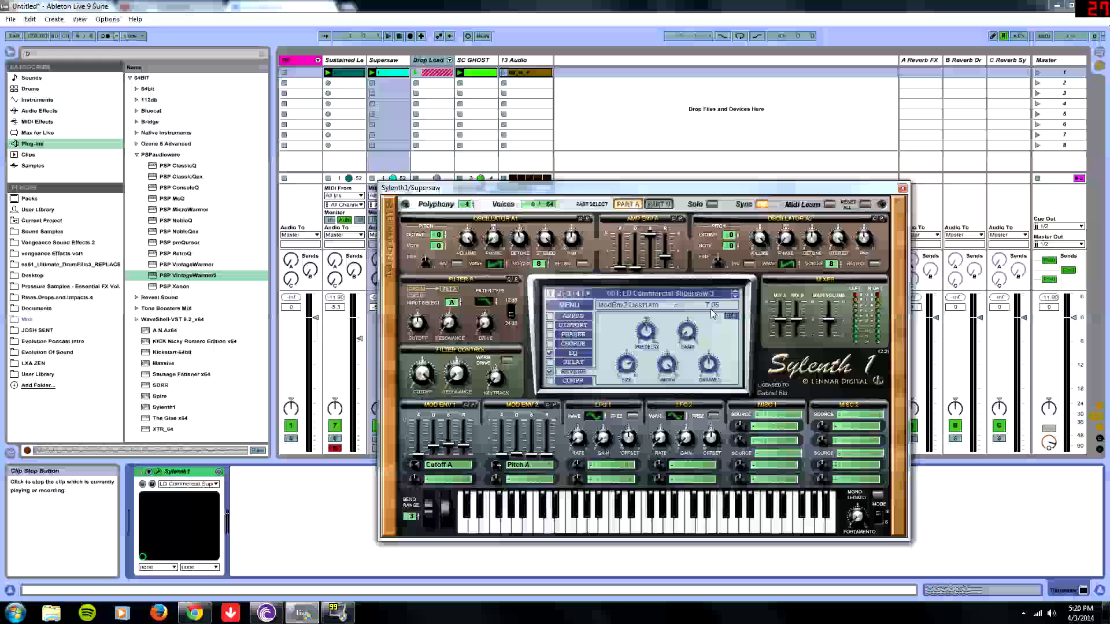
left_click(573, 353)
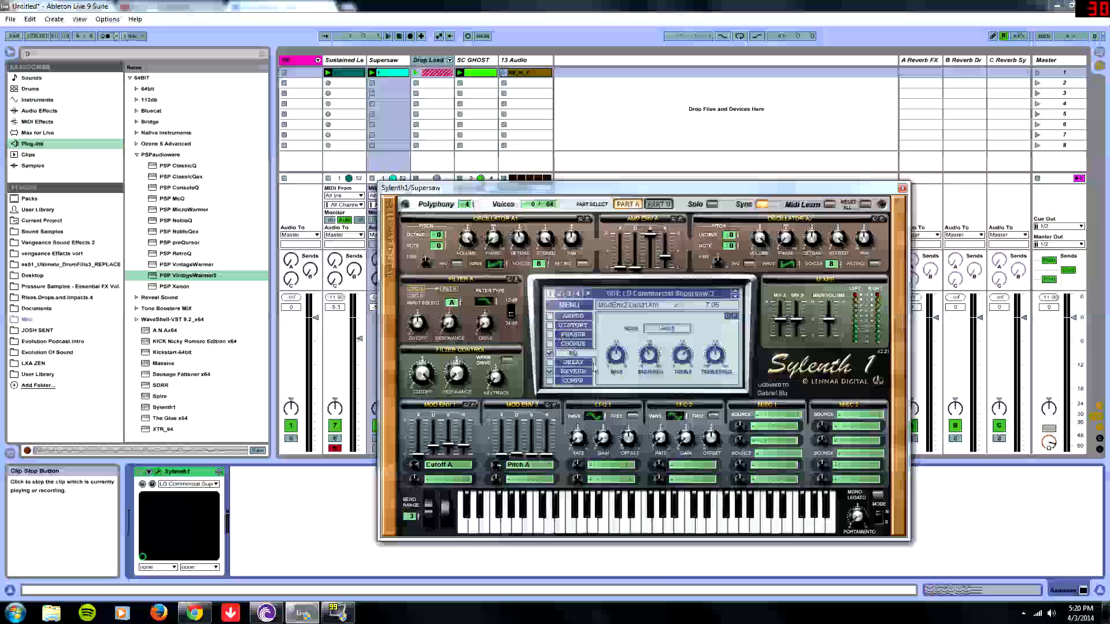
left_click(616, 356)
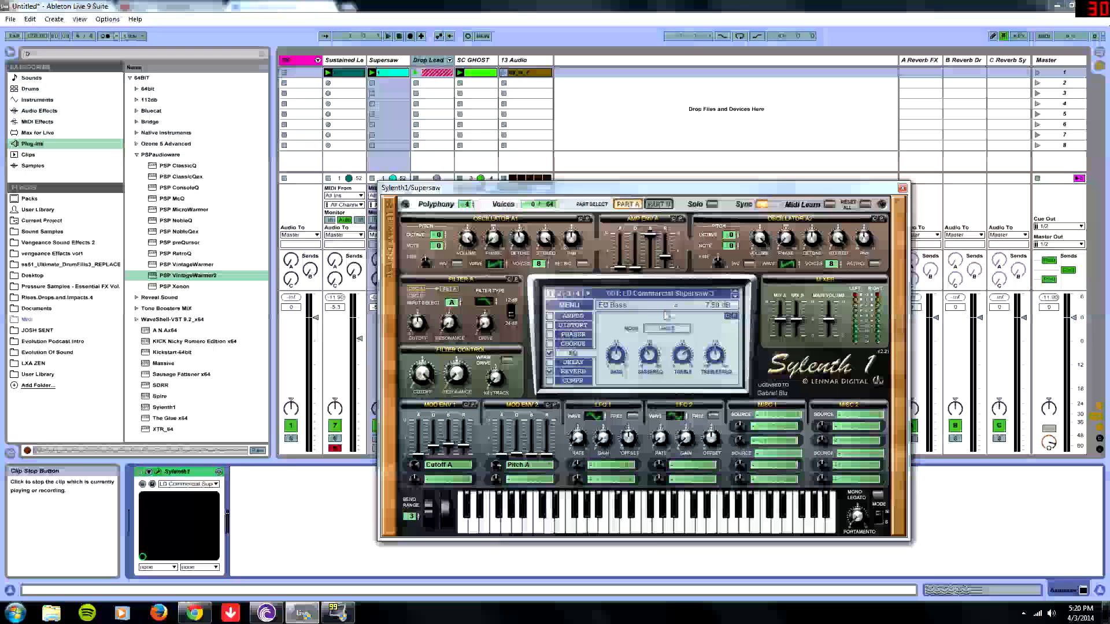
left_click(650, 358)
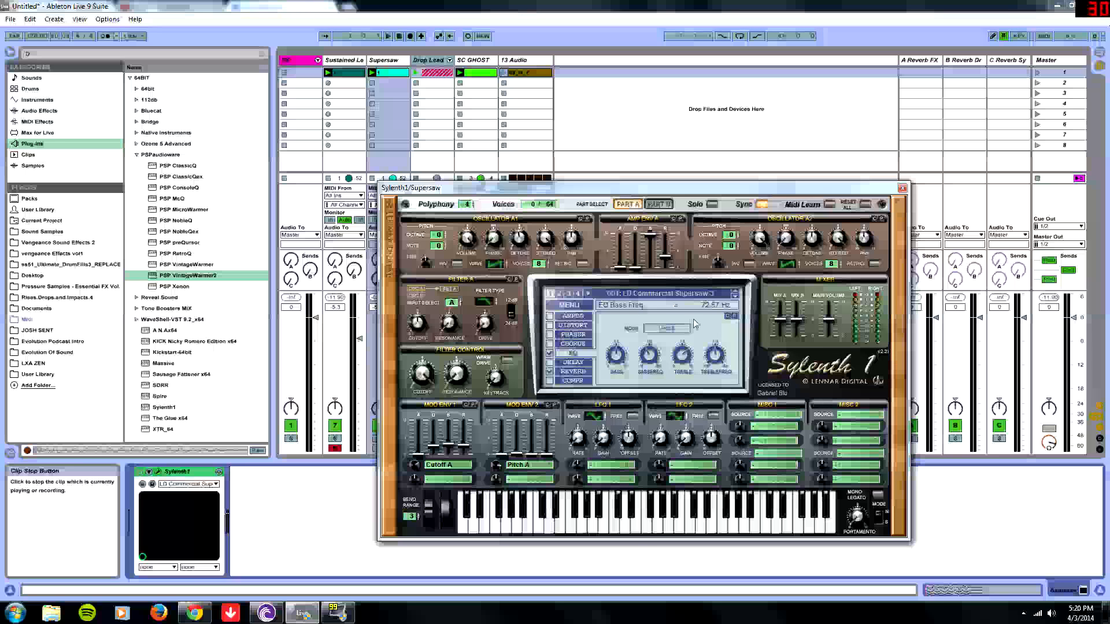
left_click(682, 357)
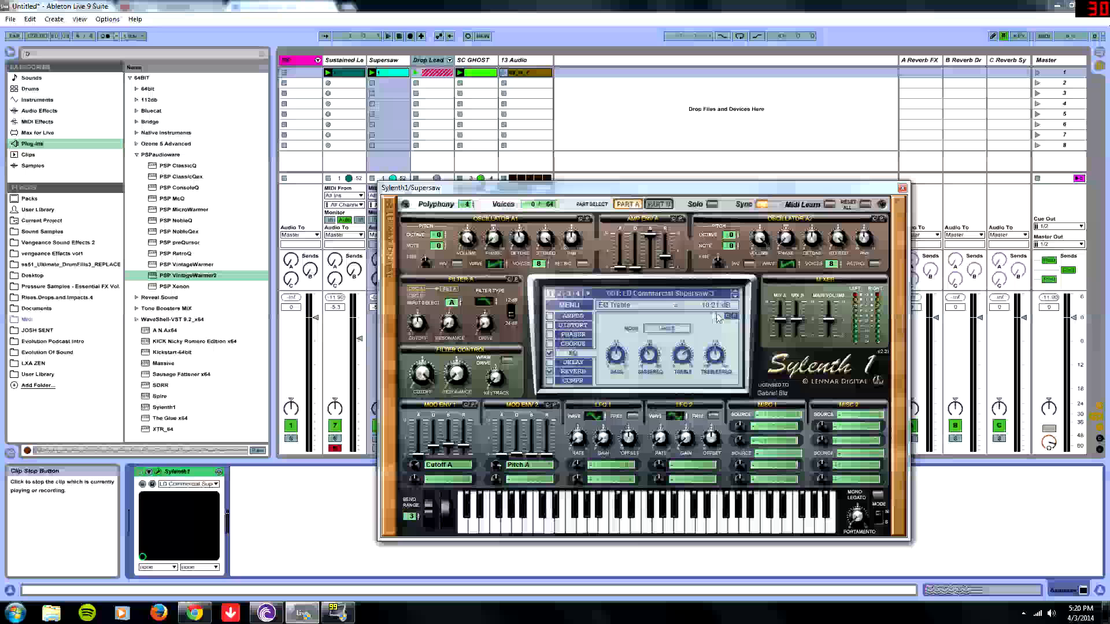
left_click(716, 355)
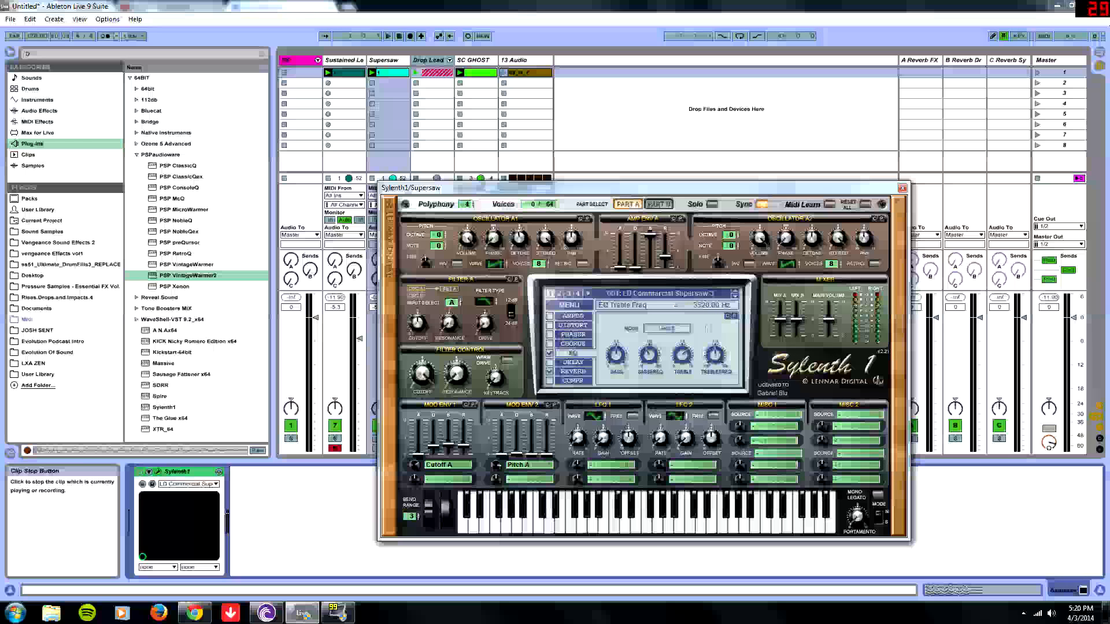
- Move the Sylenth1 window aside, solo the Supersaw track, start playback and raise its volume fader
left_click_drag(511, 187, 641, 164)
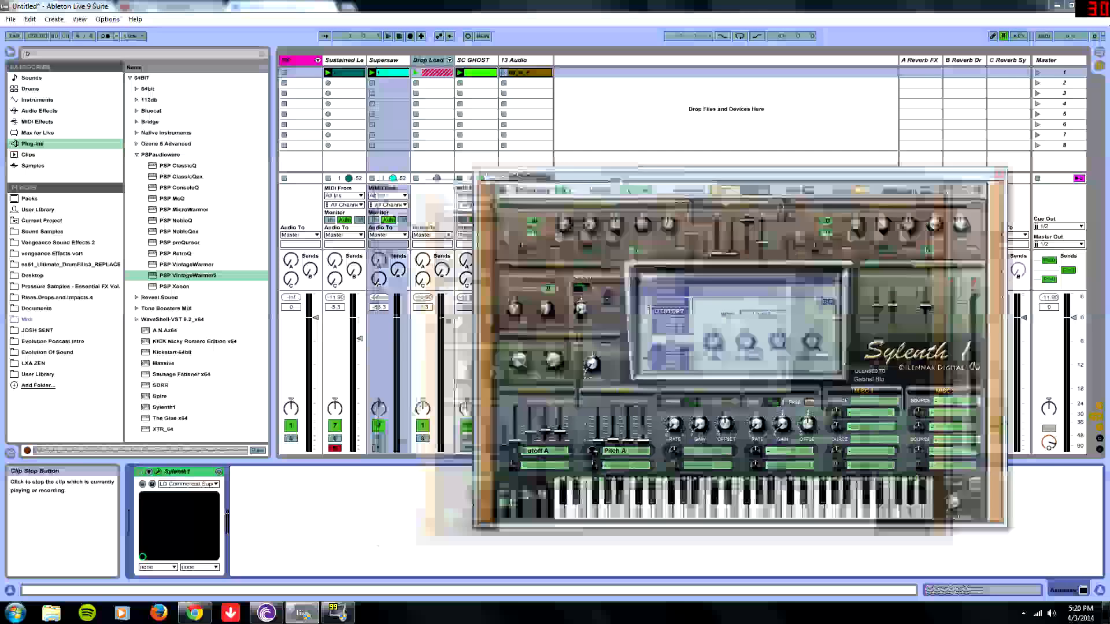
left_click(380, 439)
key("space")
left_click_drag(403, 442, 403, 318)
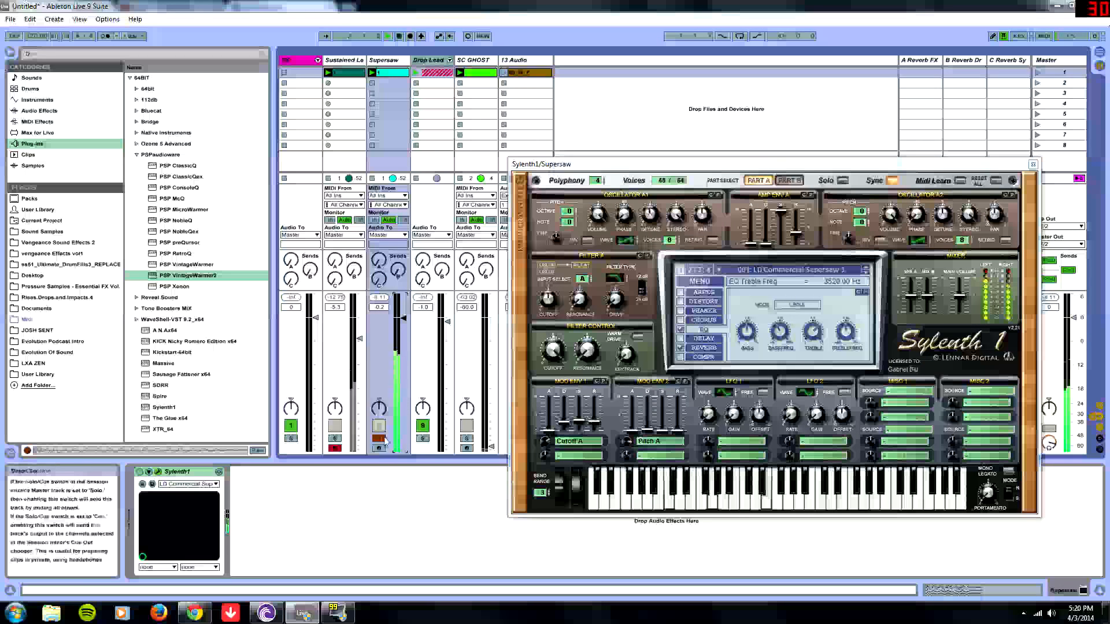
- Return to the Supersaw track, unsolo it and stop playback
key("Left")
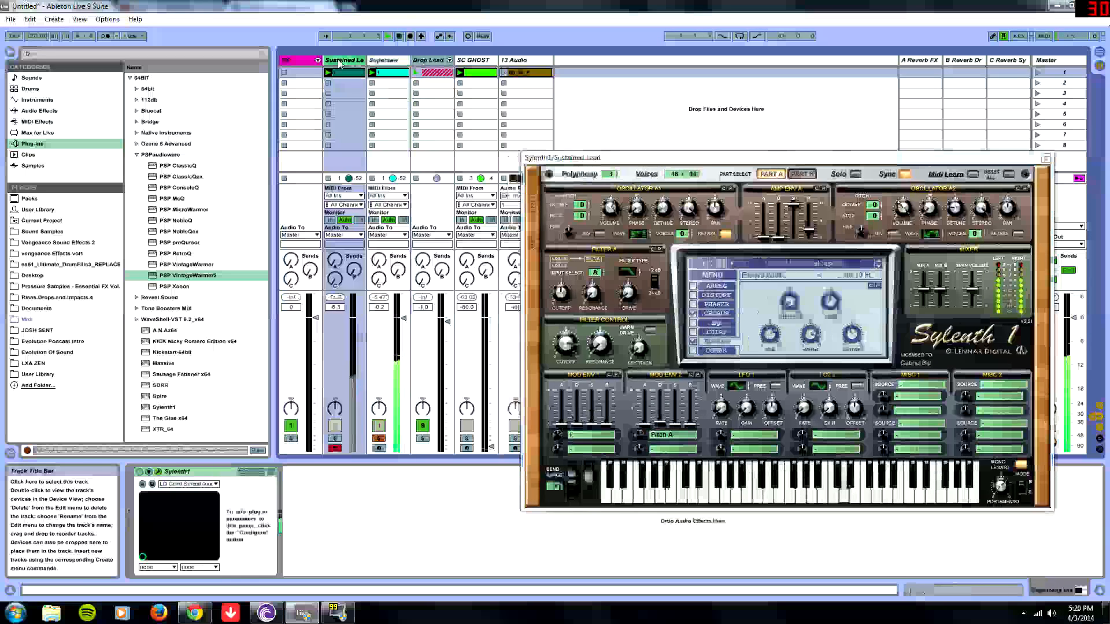
left_click(403, 96)
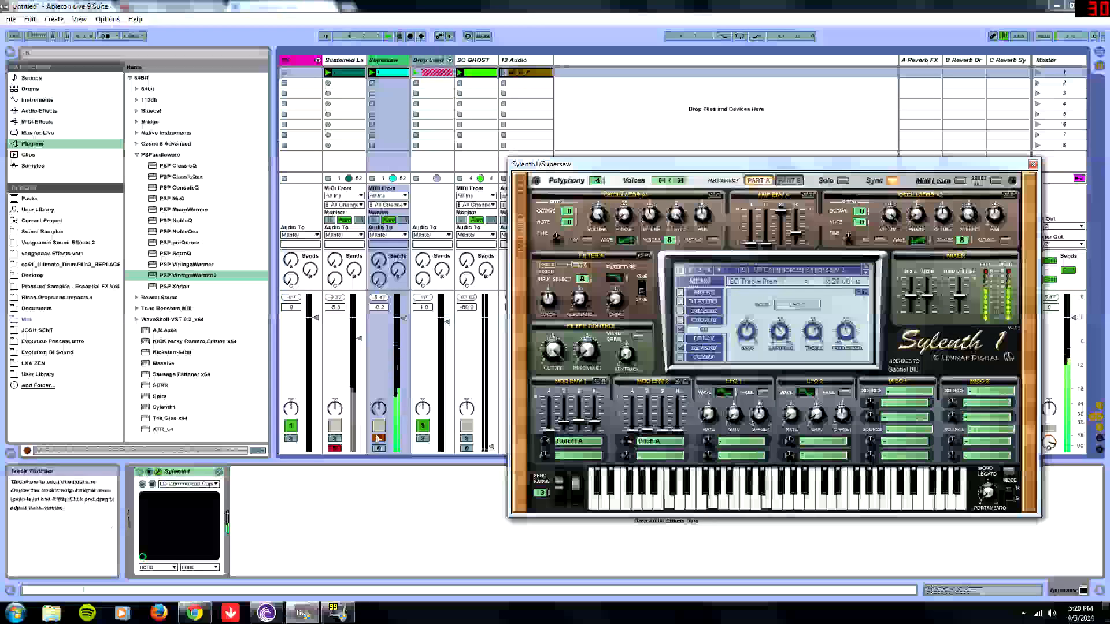
left_click(378, 441)
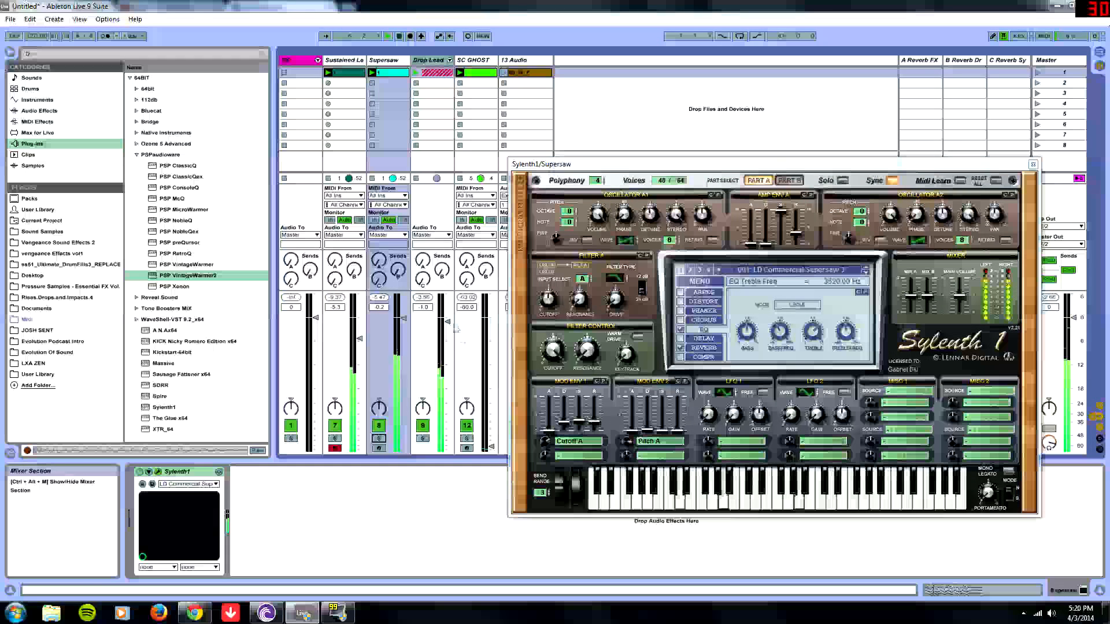
key("space")
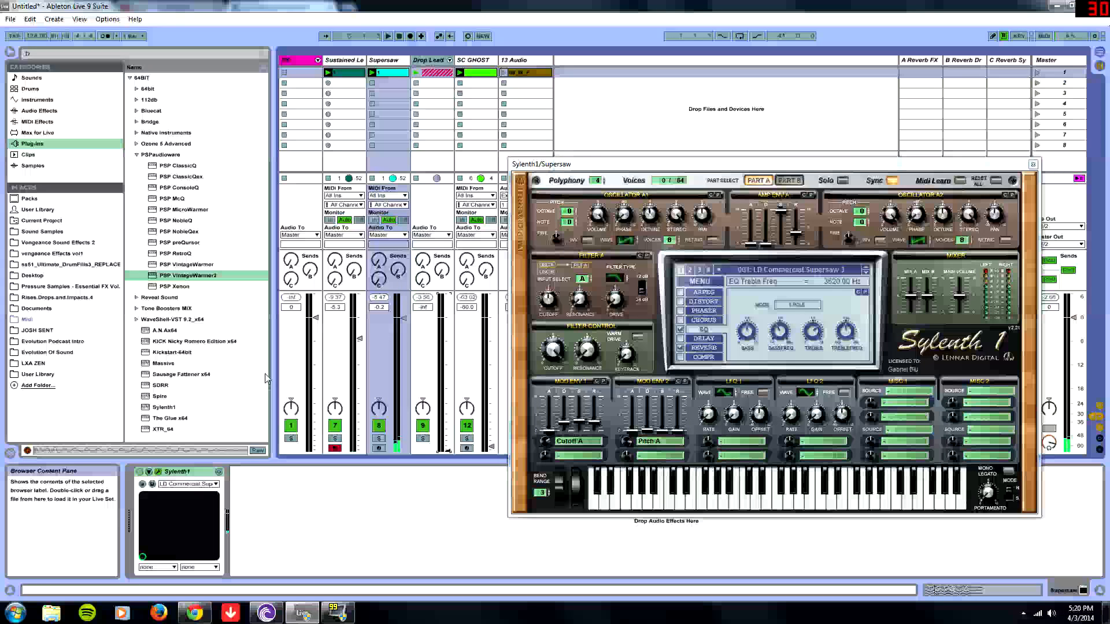
- Unfold the Drop Load group and open the Drop track's Sylenth1 editor
left_click(428, 61)
left_click(450, 61)
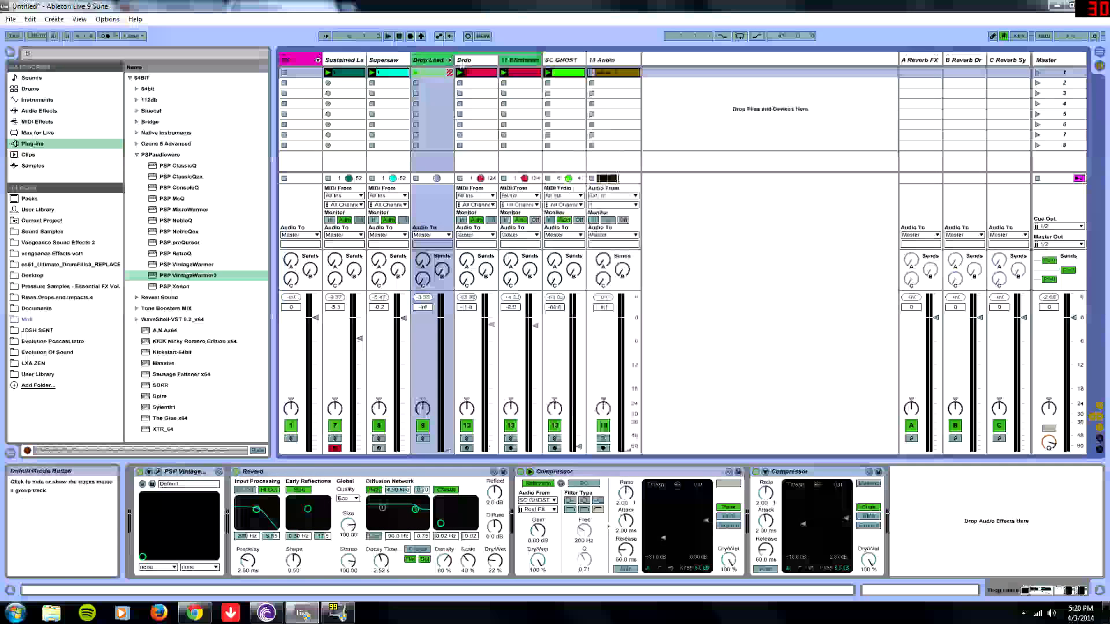
left_click(469, 60)
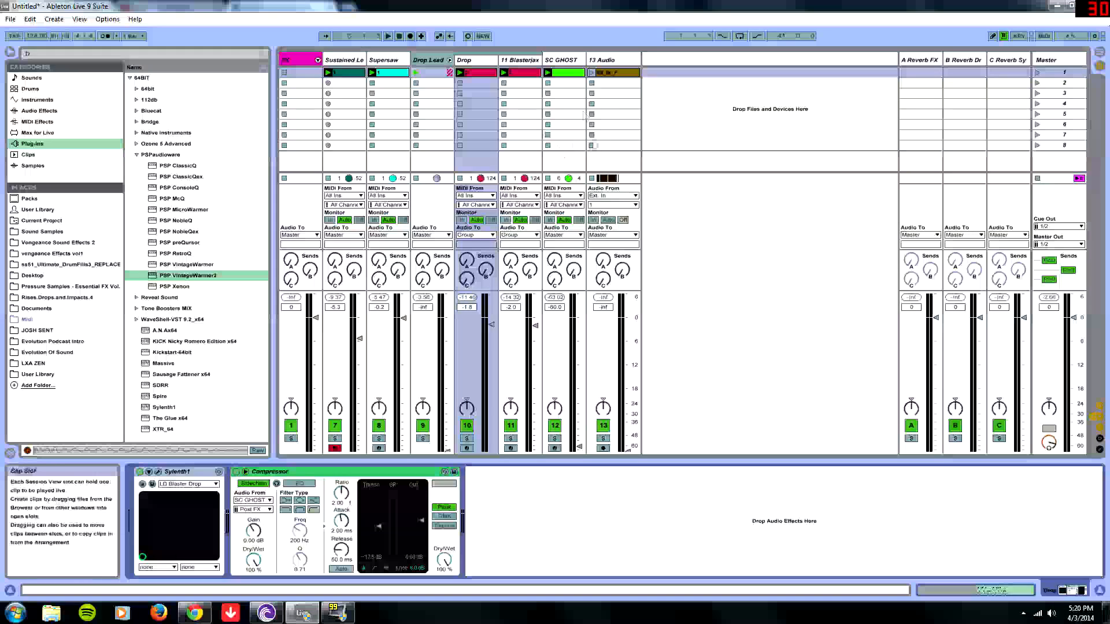
left_click(563, 60)
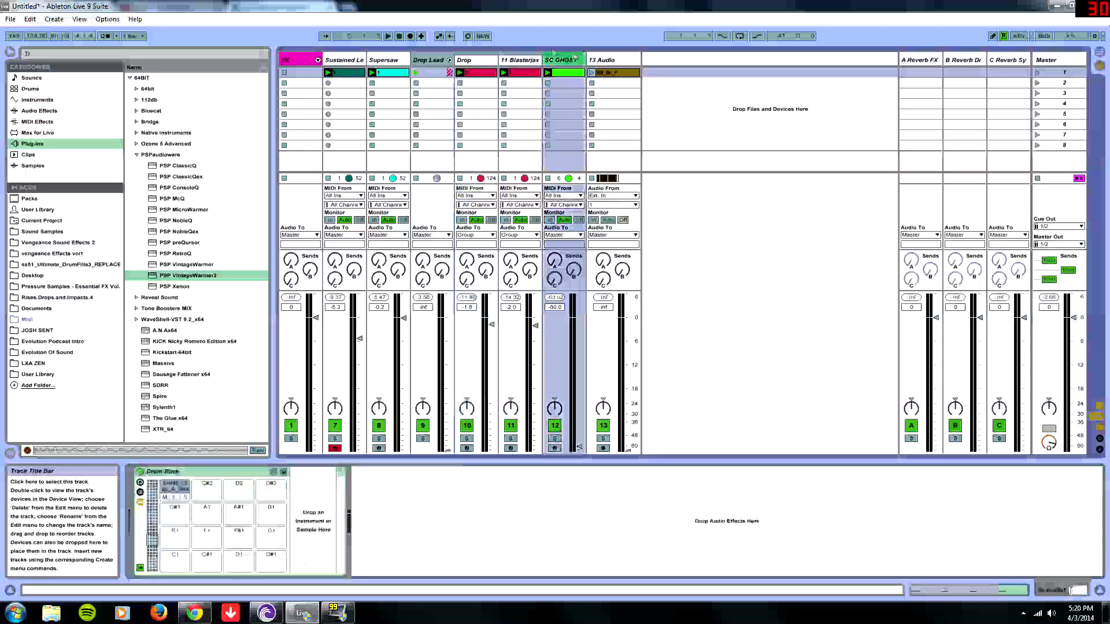
left_click(468, 61)
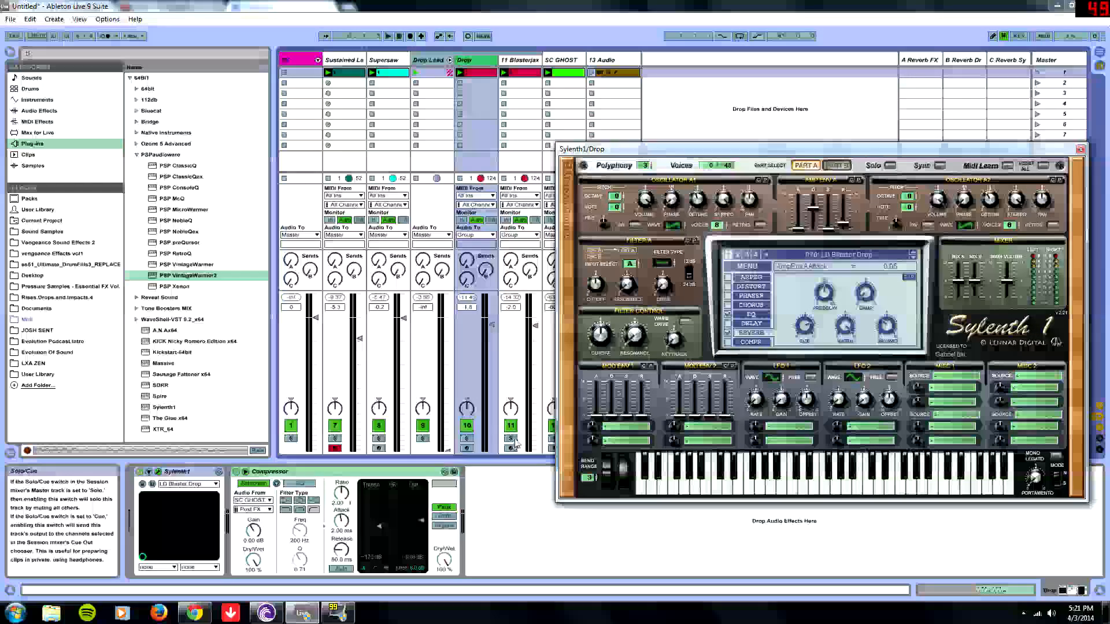
- Start playback, solo the Drop track and raise the Drop Load group's volume fader
key("space")
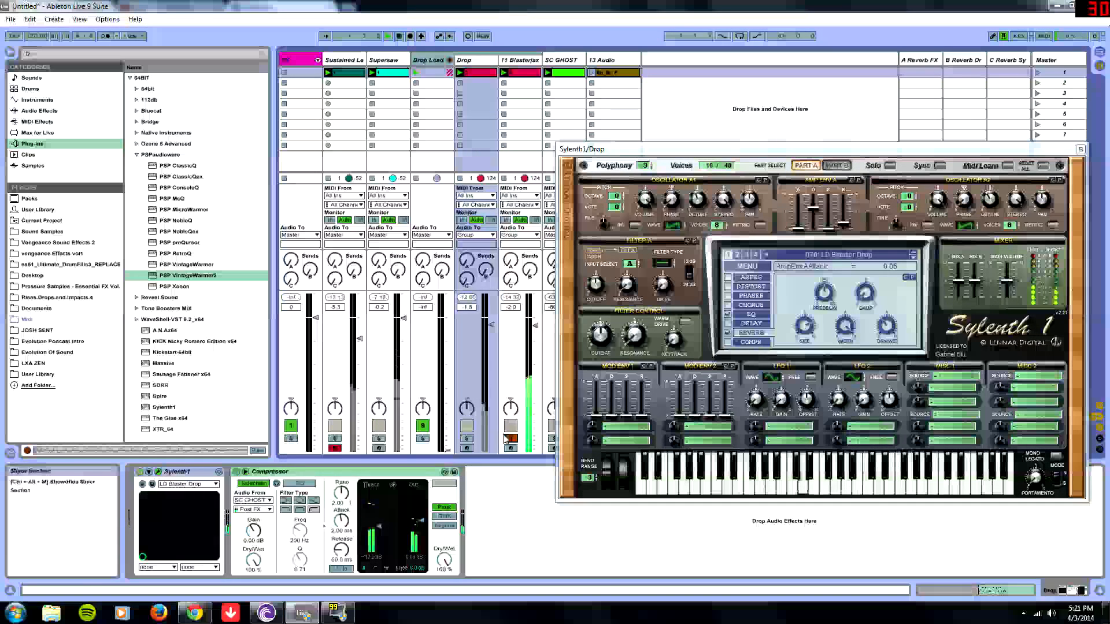
left_click(466, 438)
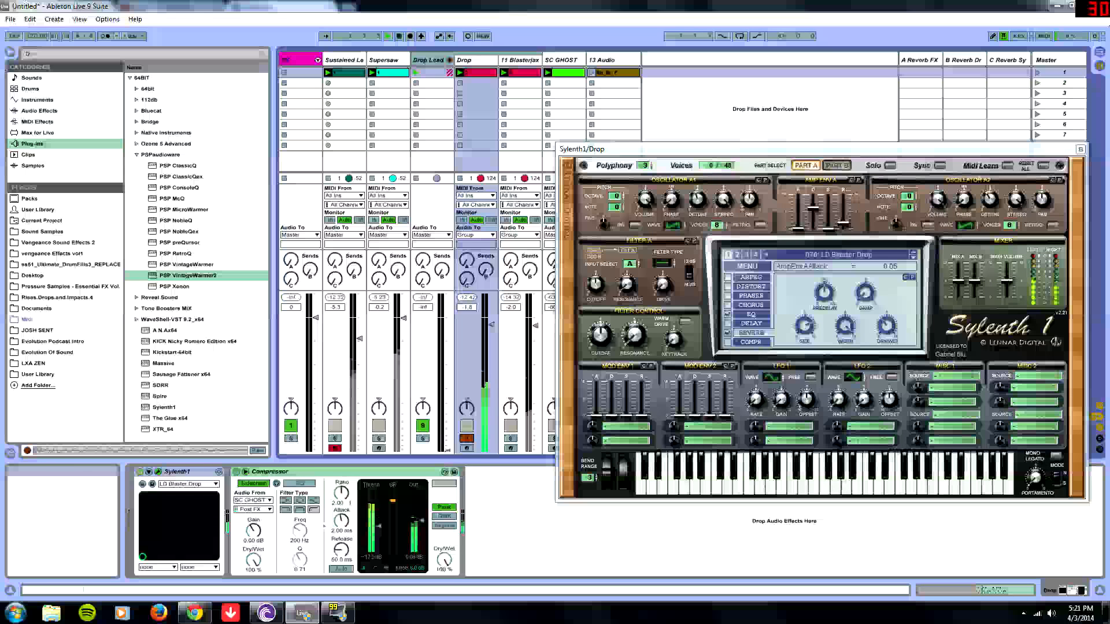
left_click_drag(448, 449, 448, 321)
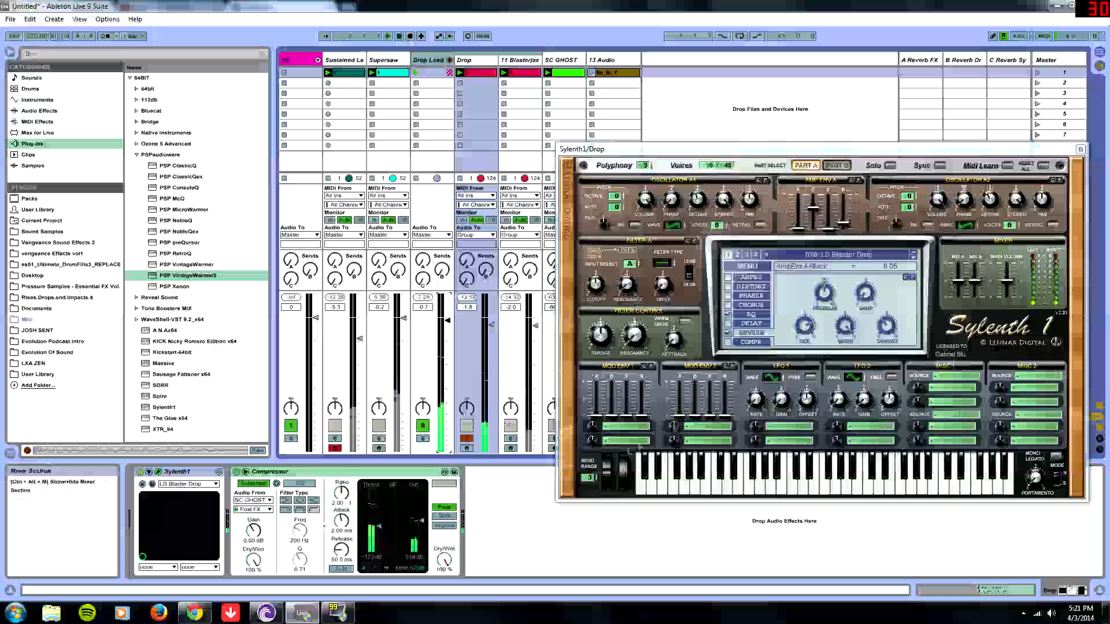
- Toggle the Reverb and both Compressor devices on the Drop Load group to compare, and stop playback
left_click(429, 60)
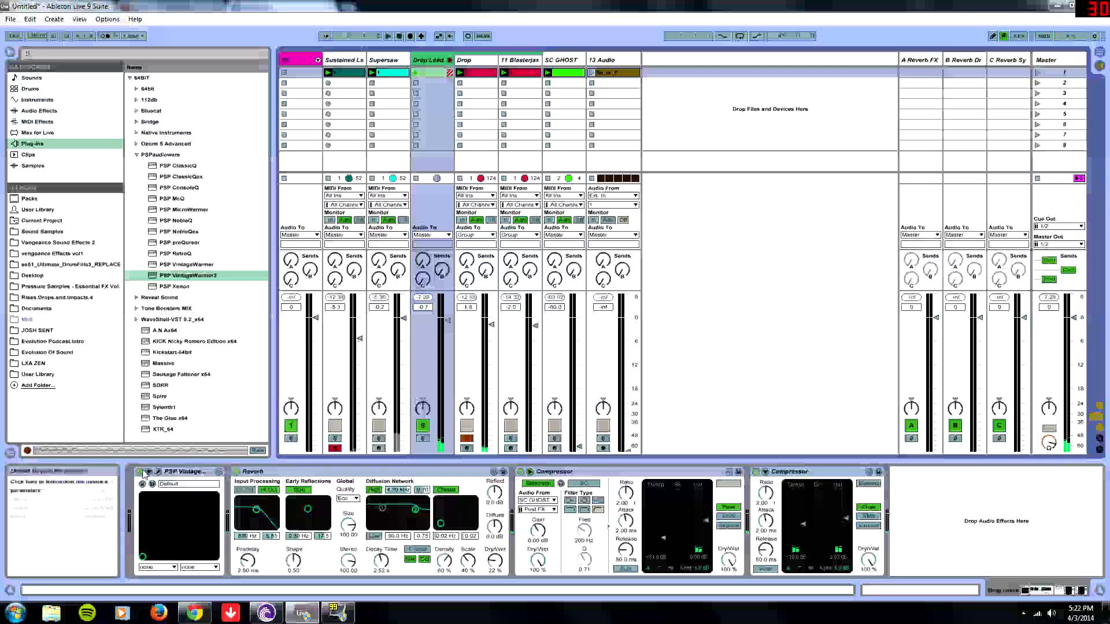
left_click(235, 471)
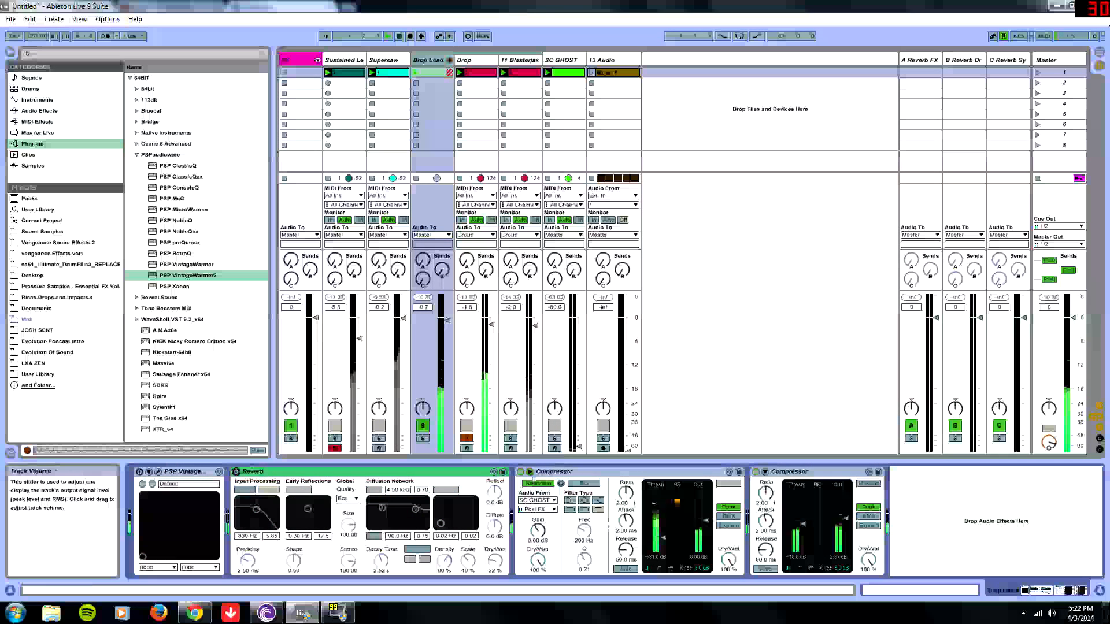
left_click(521, 472)
left_click(756, 472)
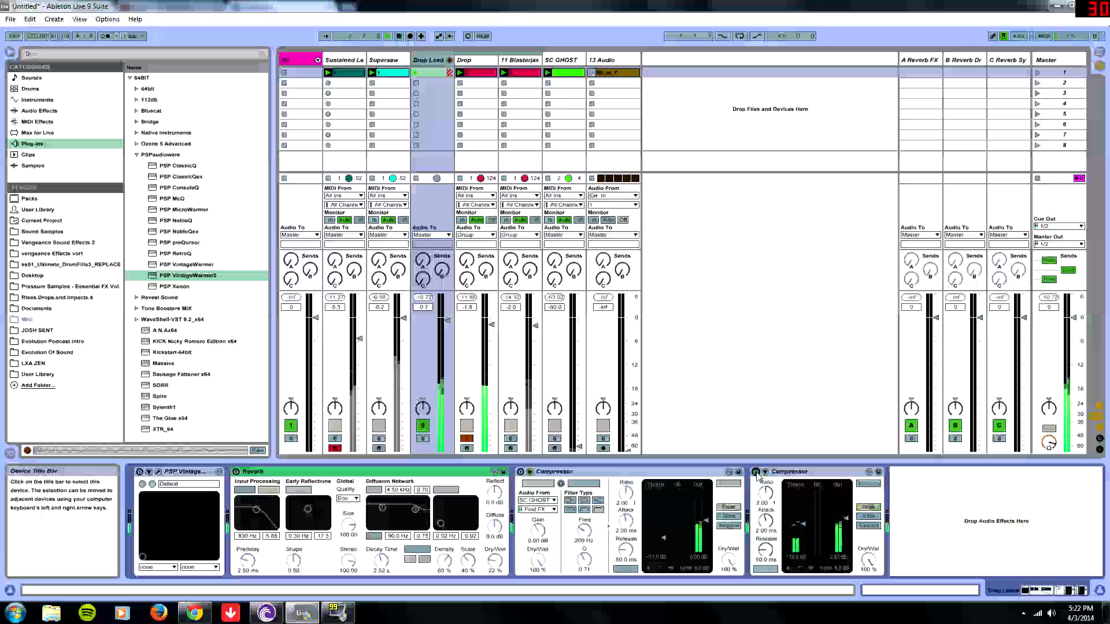
key("space")
- On the Drop patch's EQ page, set Bass to about 6.54 dB and Treble to about 5.84 dB, check Reverb, and close the editor
left_click(467, 60)
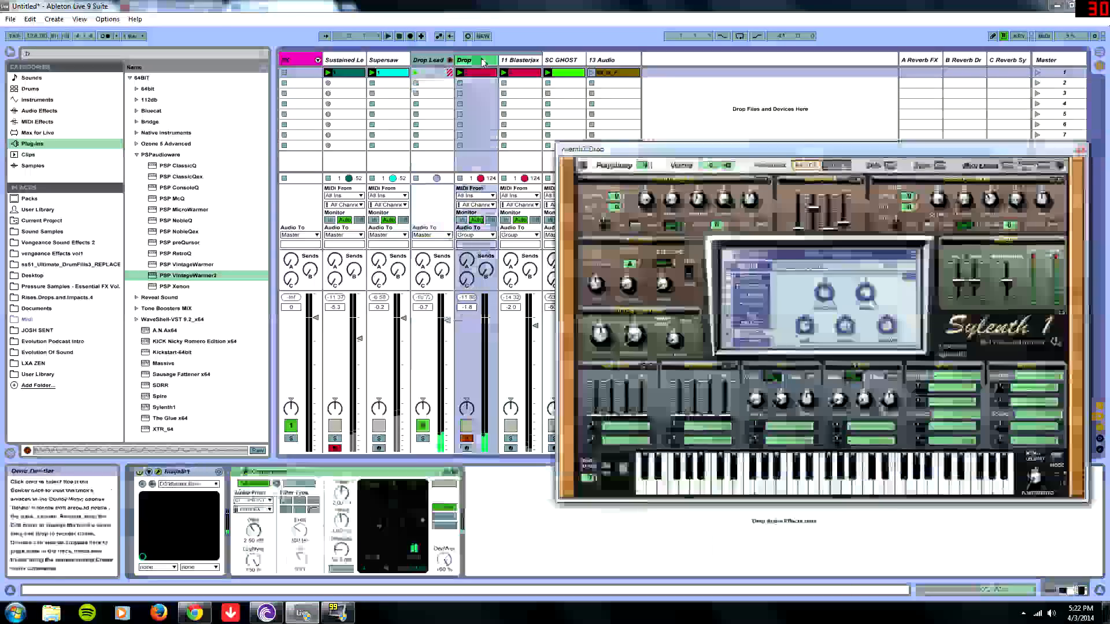
left_click_drag(745, 151, 574, 183)
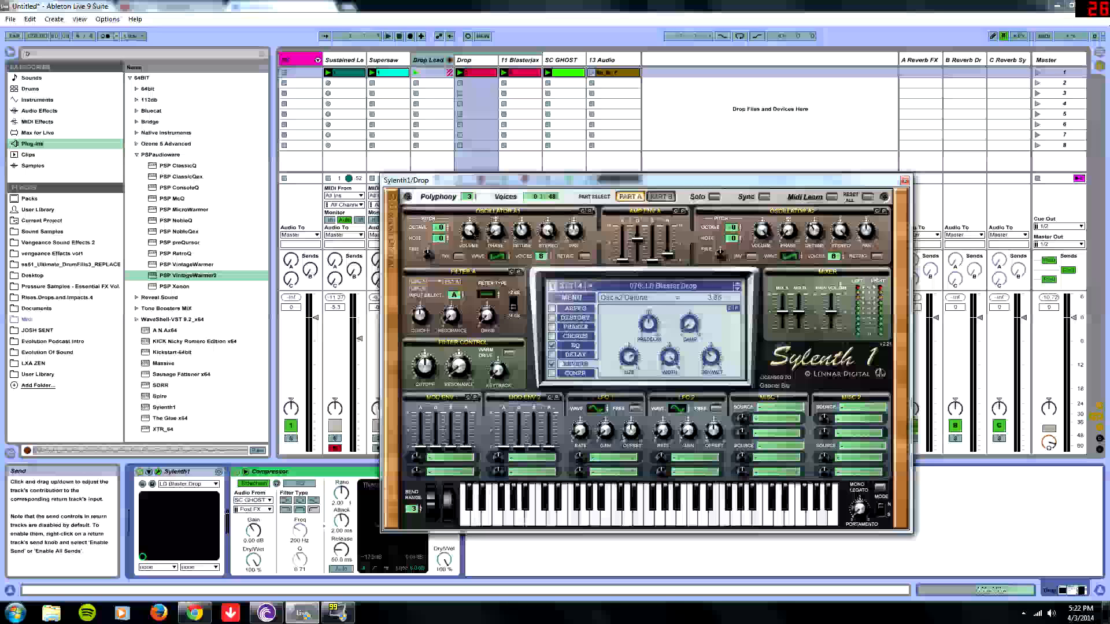
left_click(575, 346)
left_click_drag(623, 350, 651, 310)
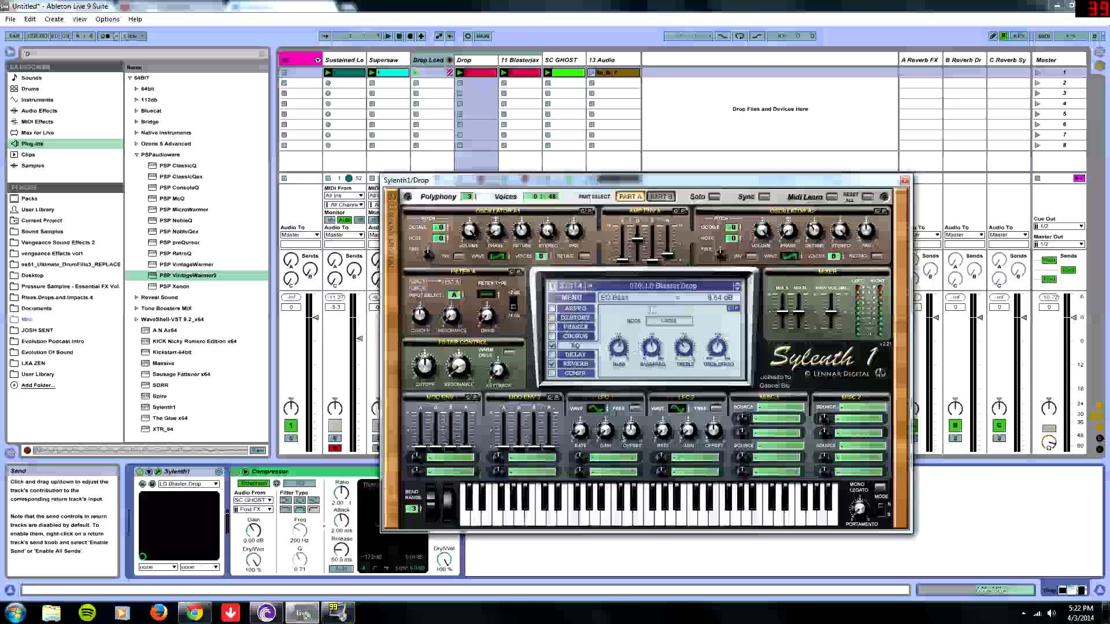
left_click_drag(680, 361, 698, 336)
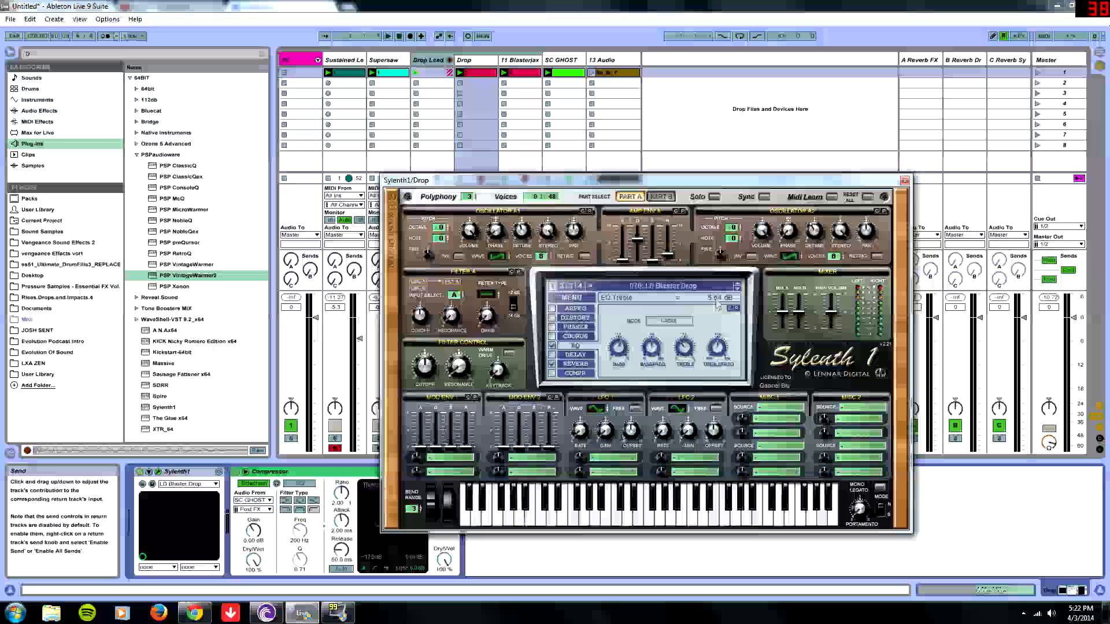
left_click(583, 364)
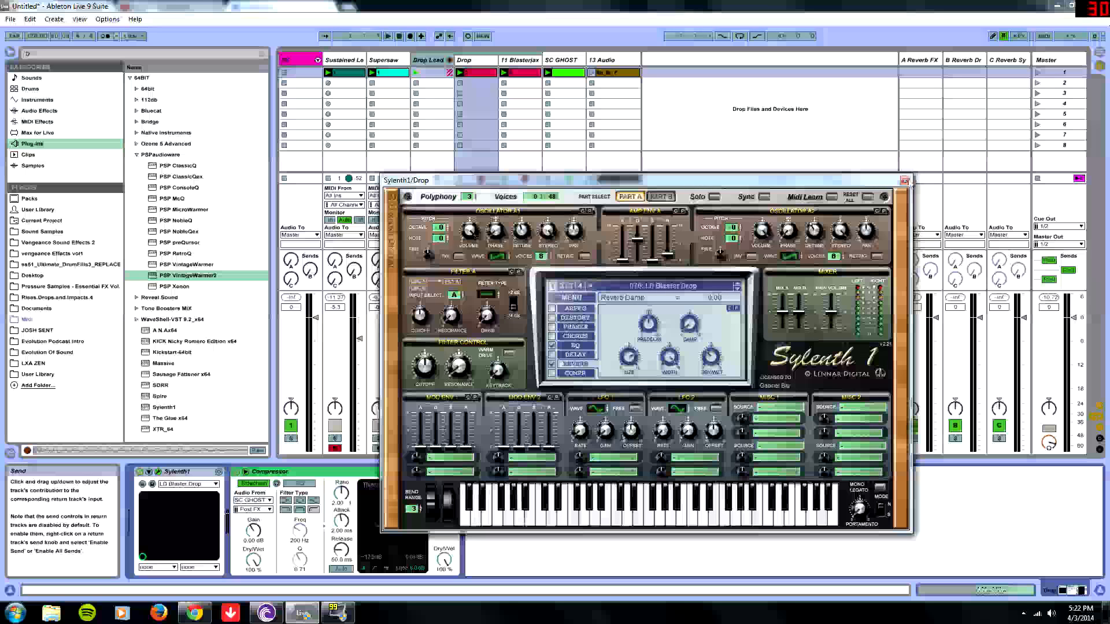
left_click(904, 181)
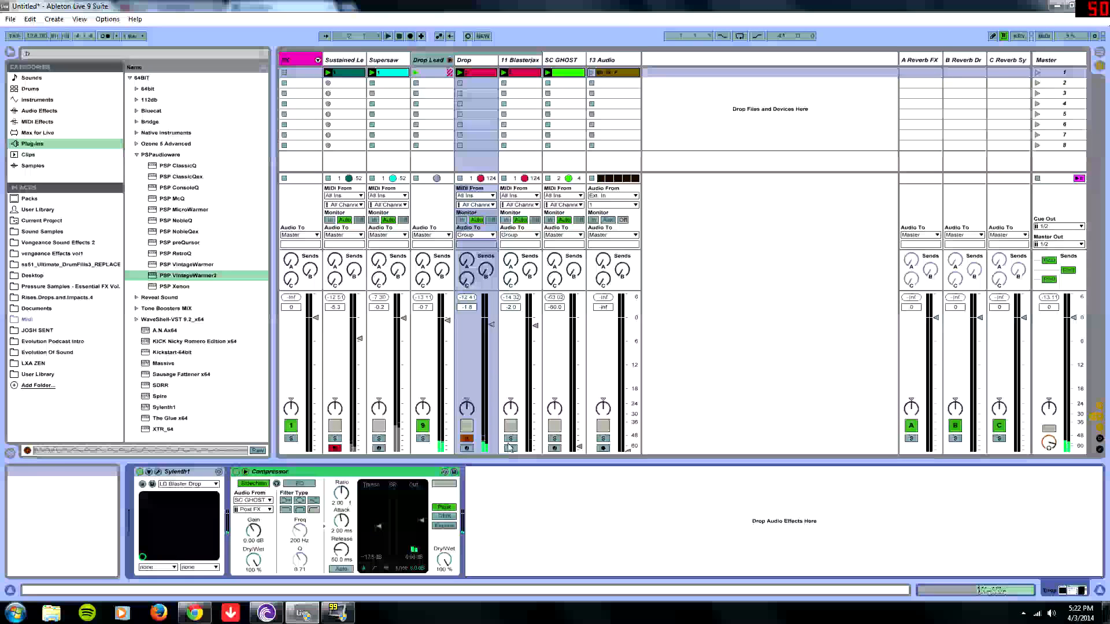
- Select the 11 Blasterjax track, start playback and raise its volume to 0.4 dB
left_click(519, 61)
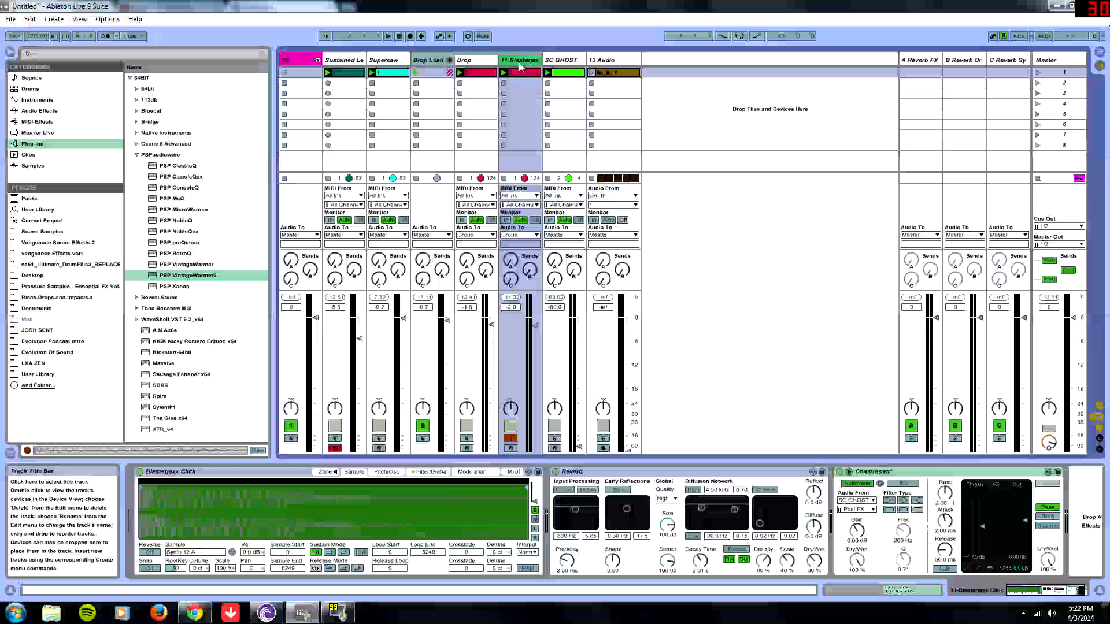
left_click(478, 62)
left_click(511, 61)
left_click(476, 62)
left_click(509, 62)
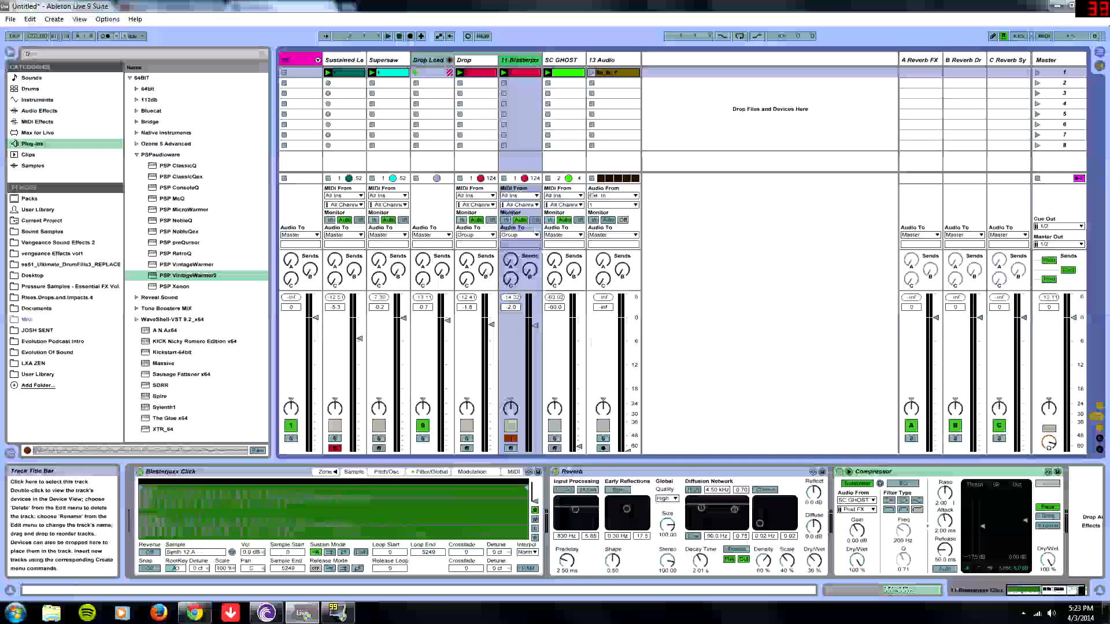
key("space")
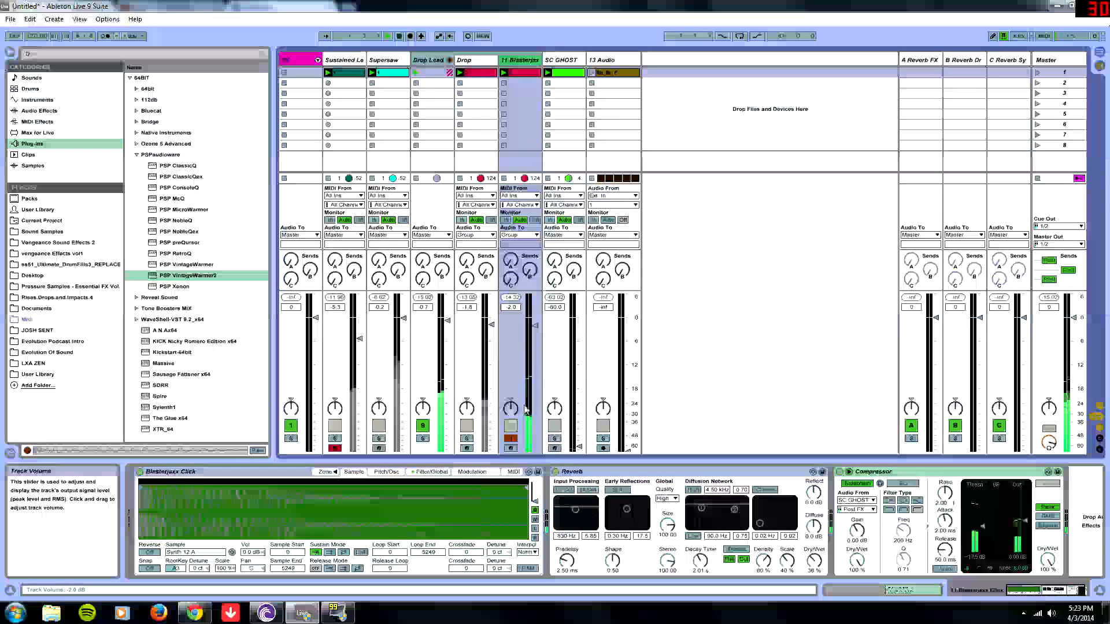
left_click_drag(535, 325, 535, 315)
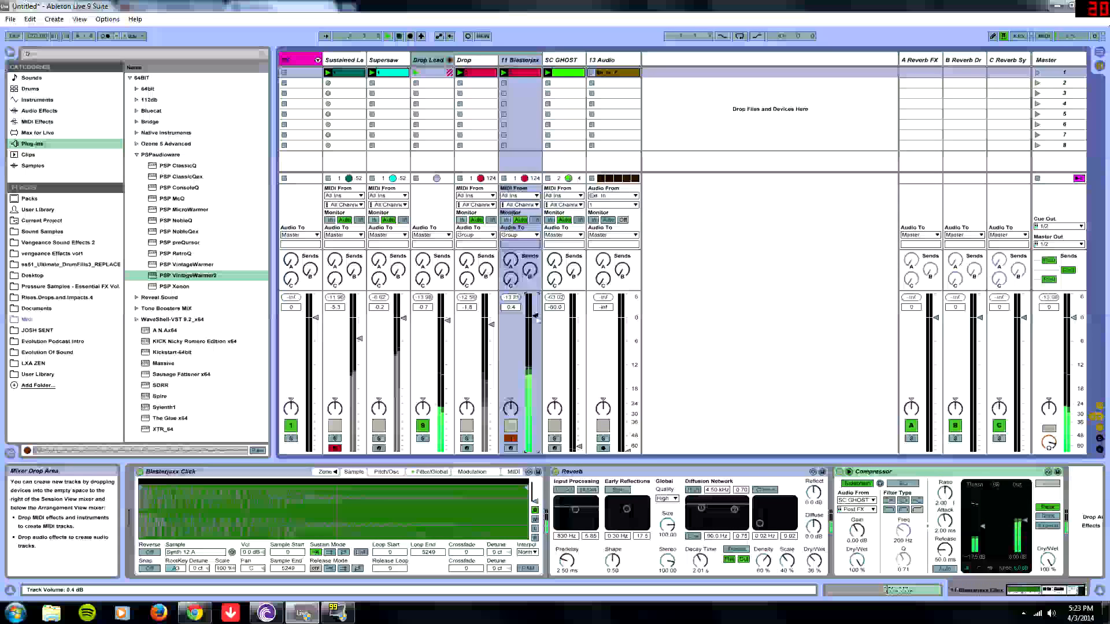
- Review the Blasterjax clip's MIDI notes in the detail view during playback and close the detail view
double_click(524, 73)
key("space")
left_click_drag(661, 512, 1098, 326)
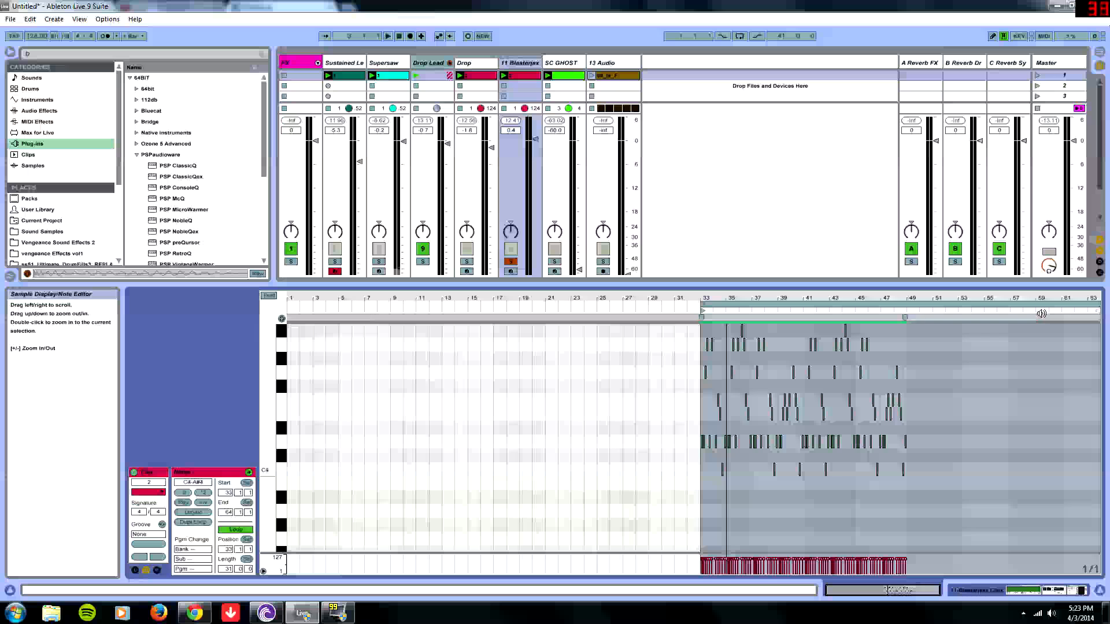
key("space")
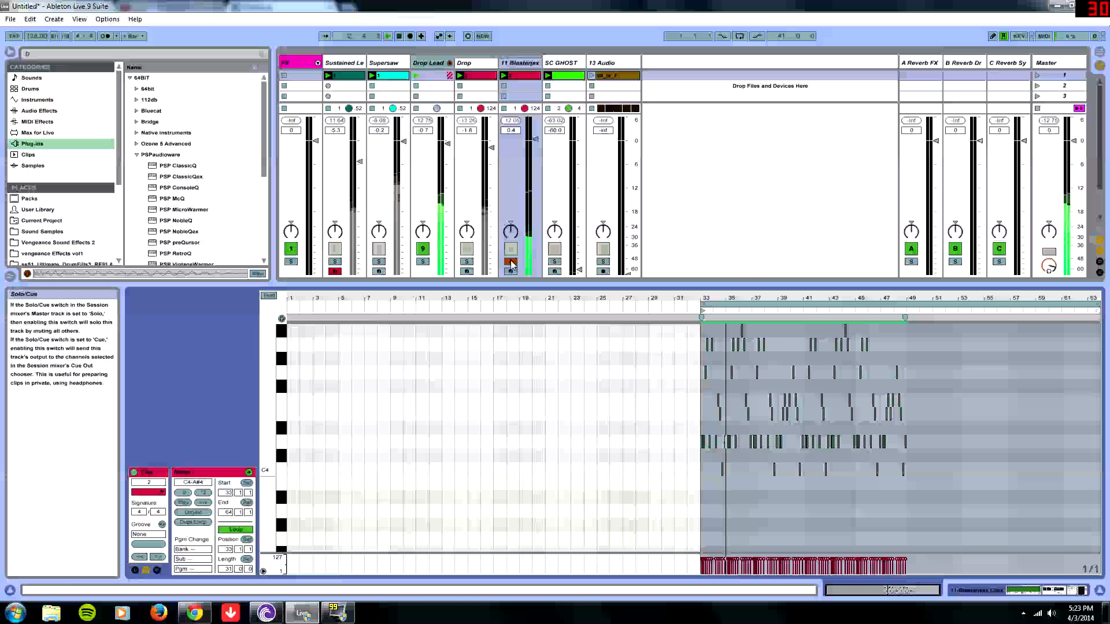
key("ctrl+alt+l")
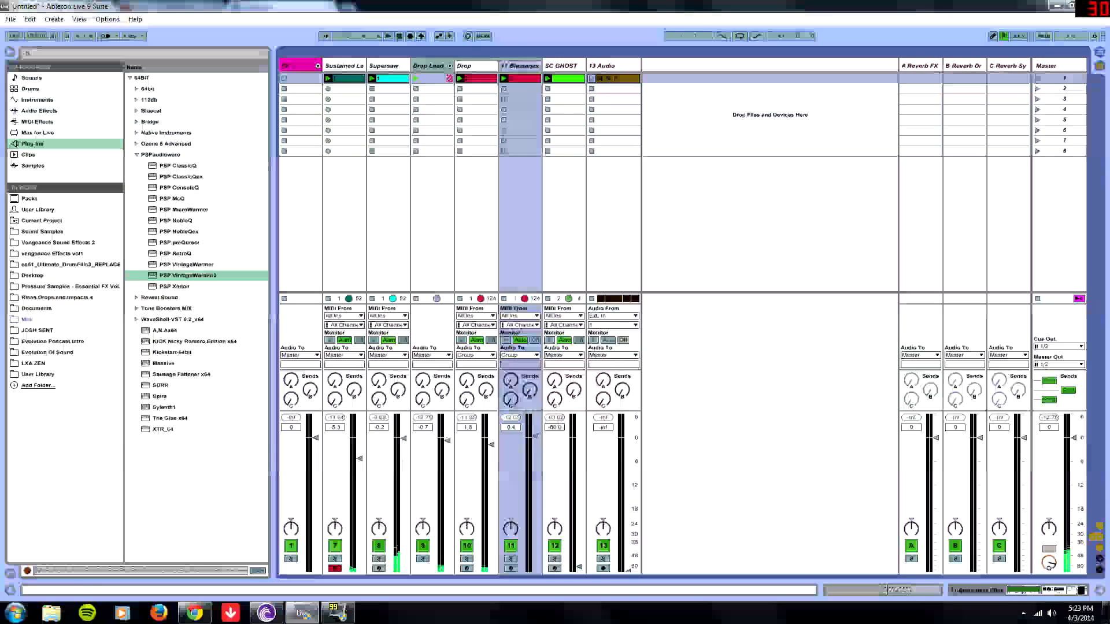
- Balance the faders during playback: Sustained Lead to -inf, Supersaw to -69.0 dB, Drop to -0.4 dB, and 13 Audio to 3.5 dB
left_click_drag(403, 438, 404, 569)
left_click_drag(360, 460, 360, 570)
key("space")
left_click_drag(491, 444, 491, 439)
key("space")
left_click_drag(628, 570, 627, 451)
key("space")
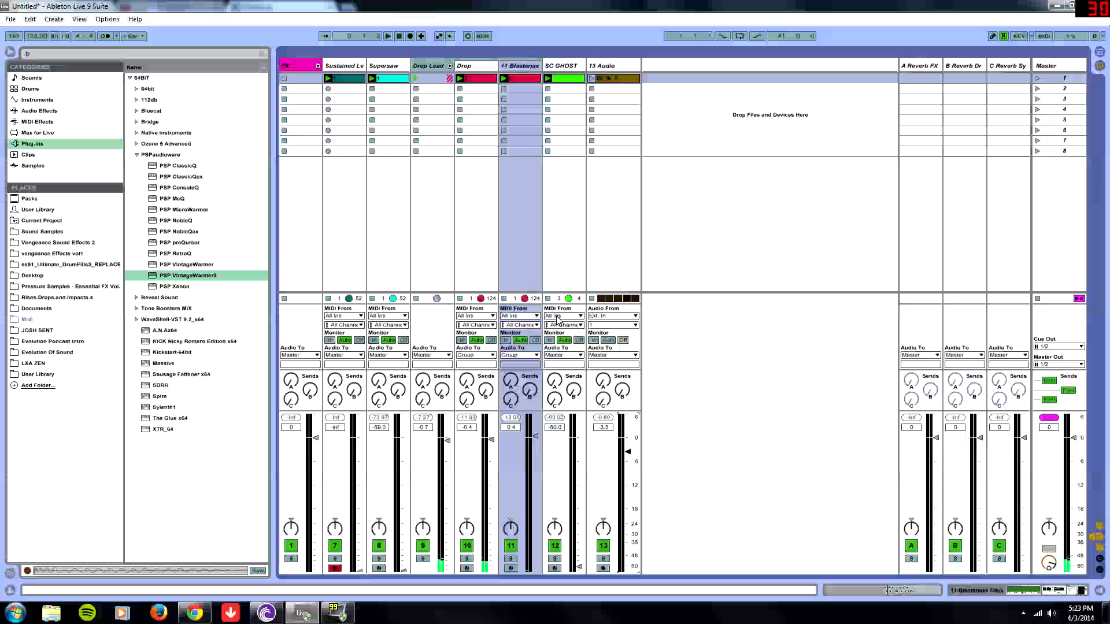
- Delete the 13 Audio track and open the SC GHOST track's Drum Rack
left_click(580, 67)
left_click(601, 73)
key("Delete")
double_click(569, 67)
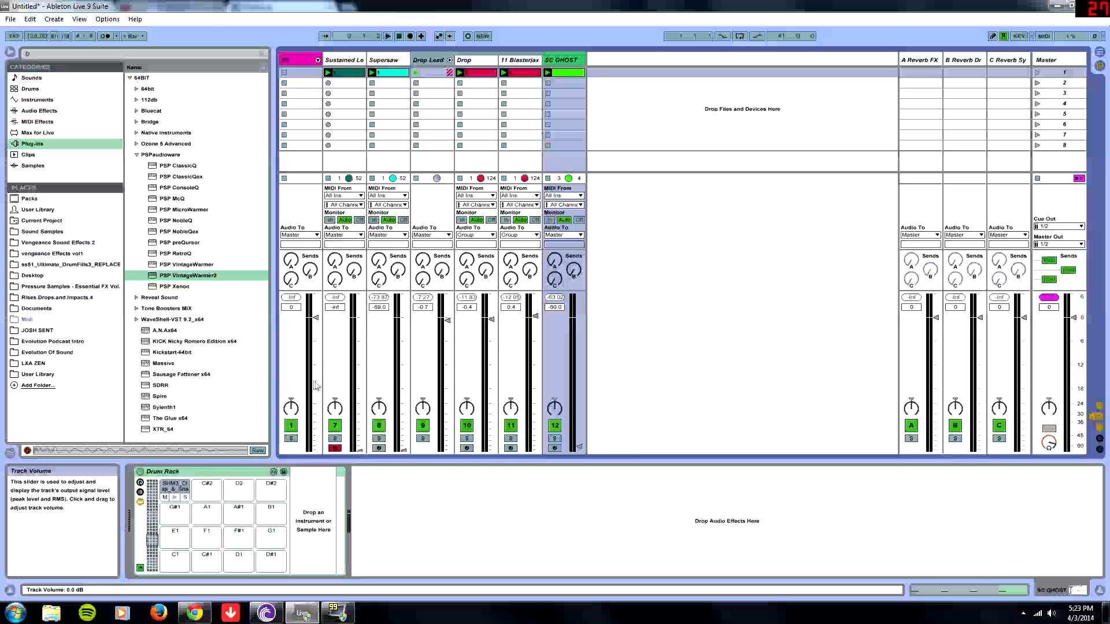
- Lower the SC GHOST track's volume to -inf and open its clap-and-snare drum pad sample
left_click(429, 61)
left_click(563, 61)
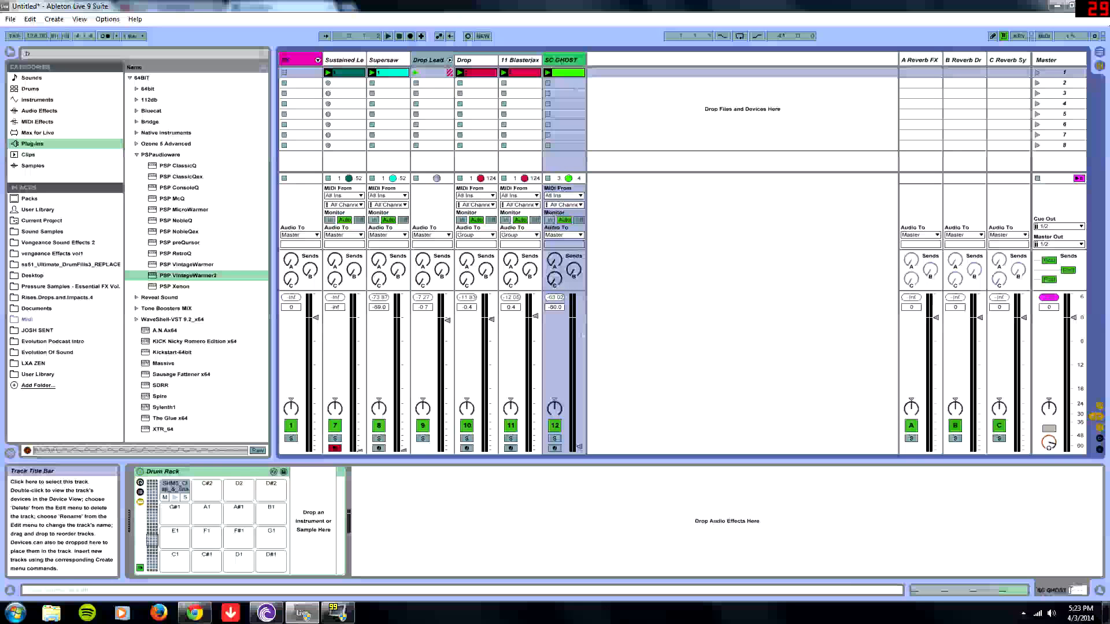
left_click_drag(579, 446, 579, 370)
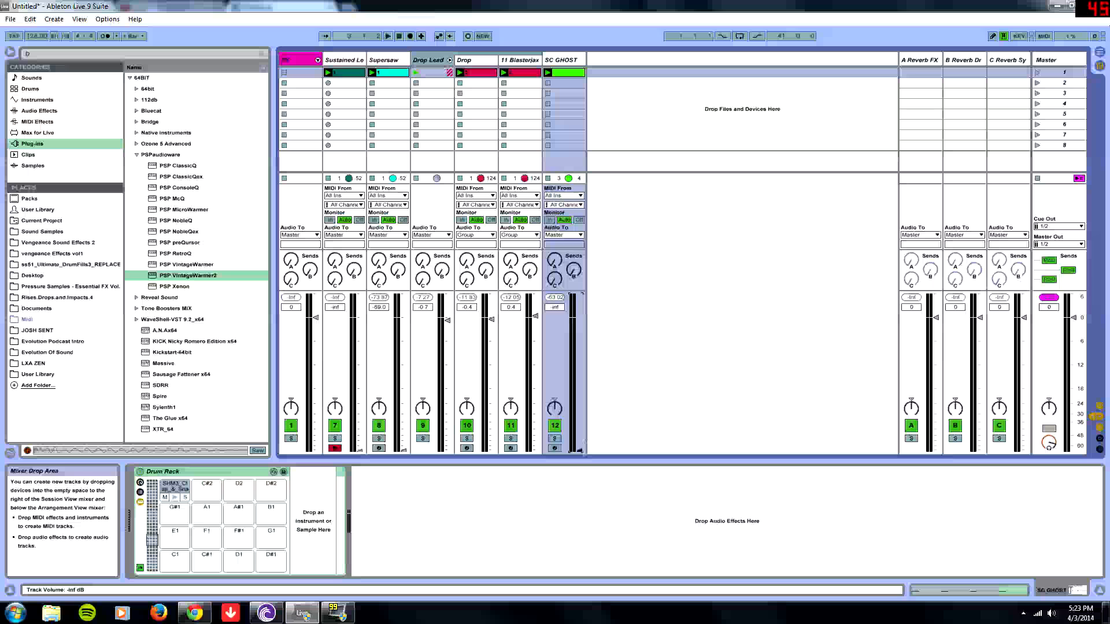
left_click(175, 486)
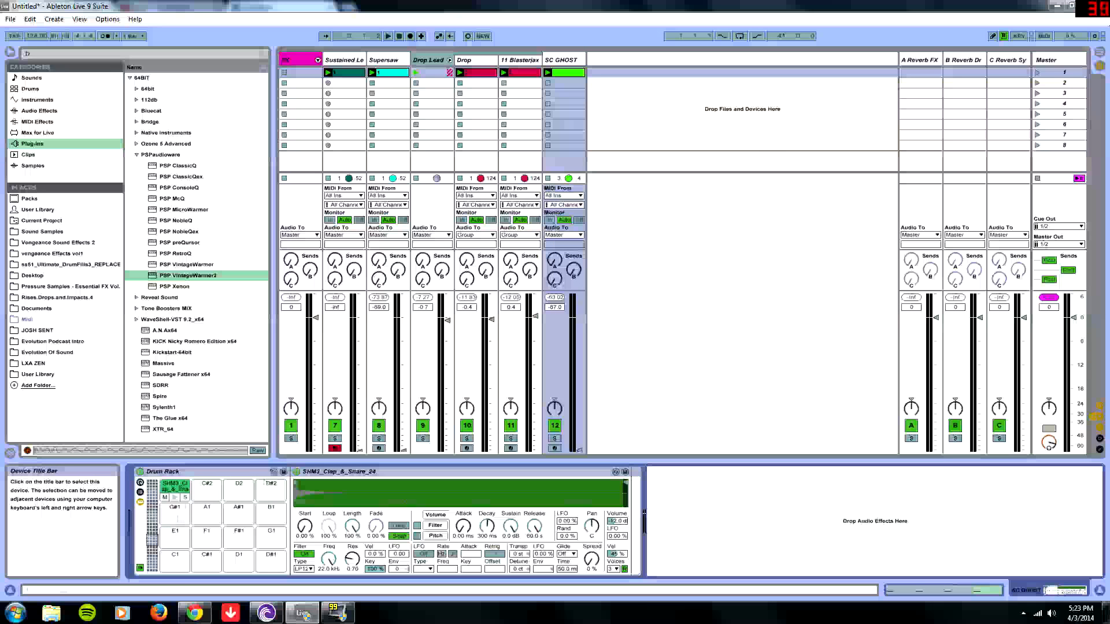
mouse_move(579, 449)
left_mouse_down()
mouse_move(579, 303)
mouse_move(579, 454)
left_mouse_up()
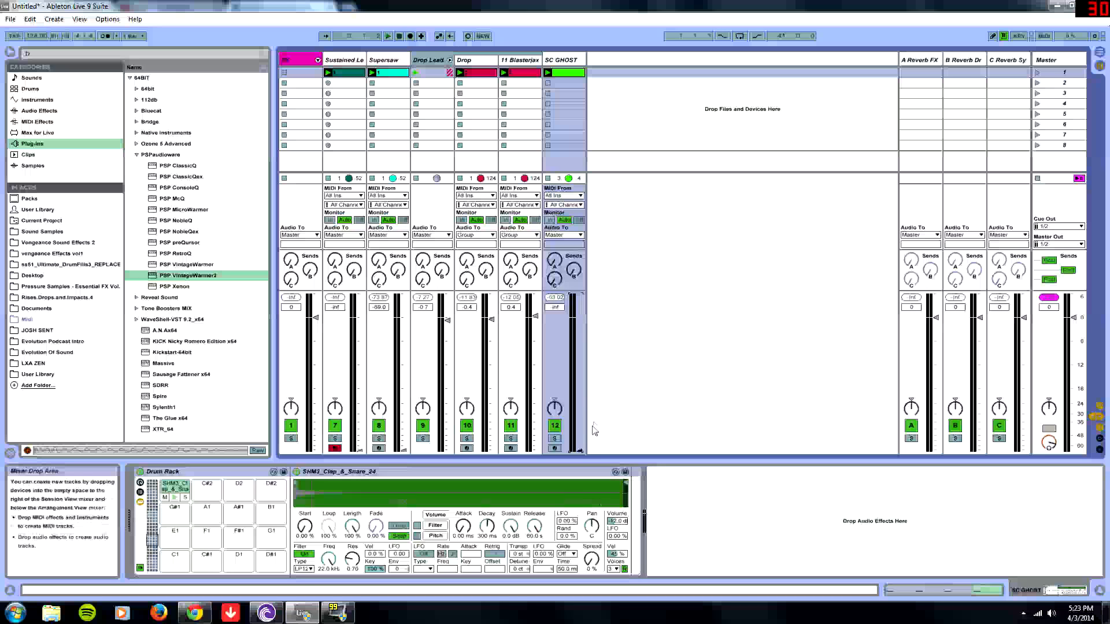
- During playback, toggle the Drop Load track on and off and solo SC GHOST to audition them
key("space")
left_click(422, 426)
left_click(423, 426)
key("space")
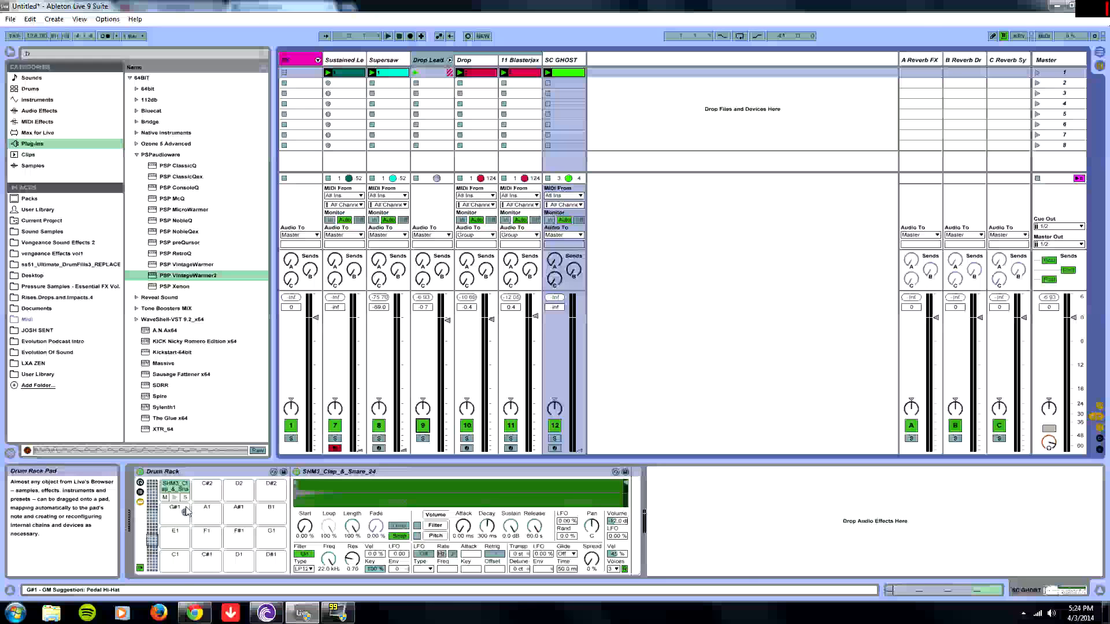
key("space")
left_click(555, 439)
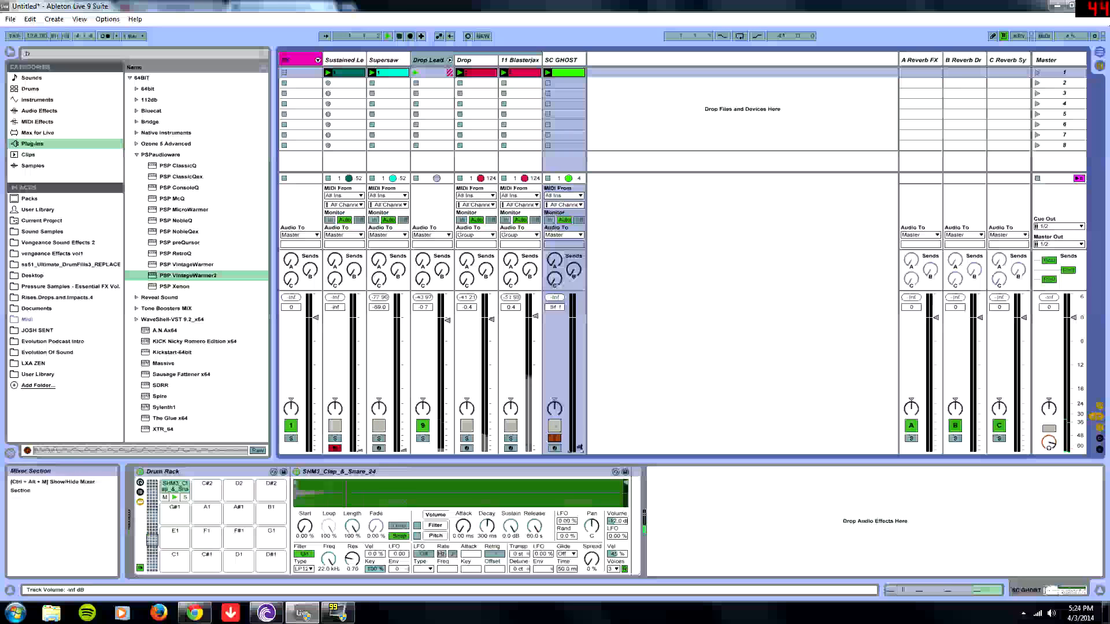
mouse_move(573, 452)
left_mouse_down()
mouse_move(578, 316)
mouse_move(579, 452)
left_mouse_up()
key("space")
- Select Drop Load and, during playback, toggle its solo, Compressor, Reverb and PSP VintageWarmer devices to compare
left_click(435, 62)
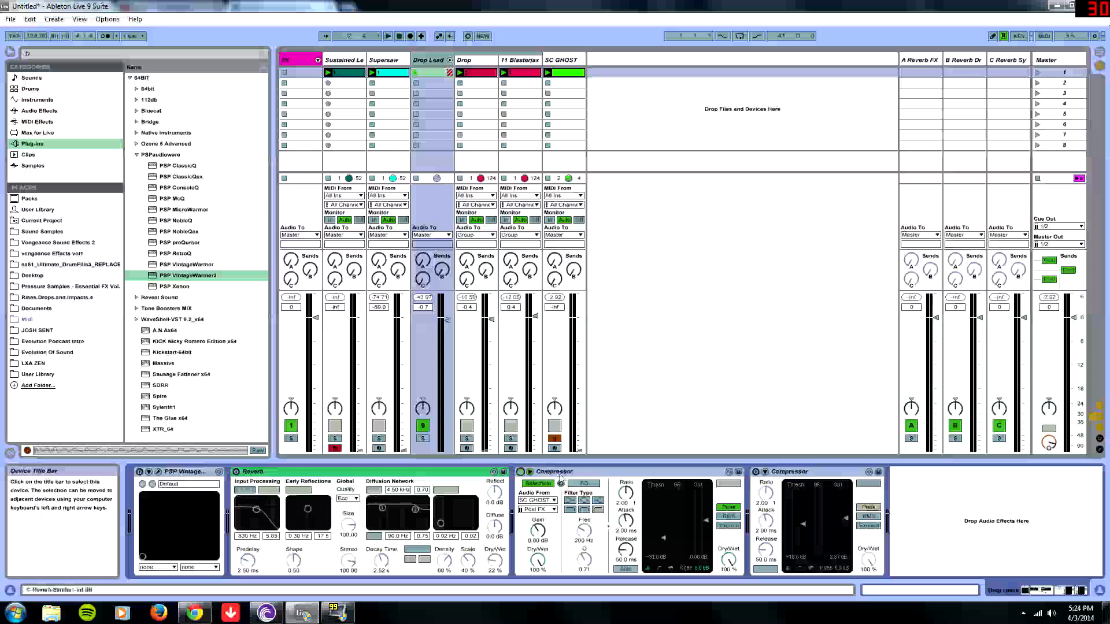
key("space")
left_click(423, 439)
left_click(423, 439)
left_click(423, 439)
left_click(520, 472)
left_click(520, 472)
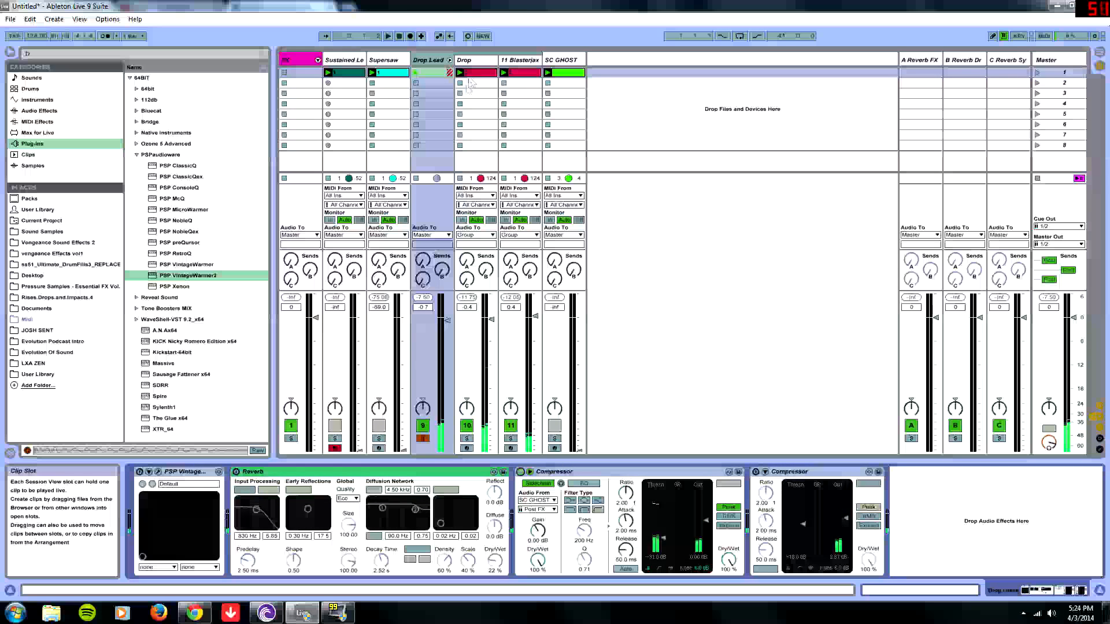
left_click(235, 472)
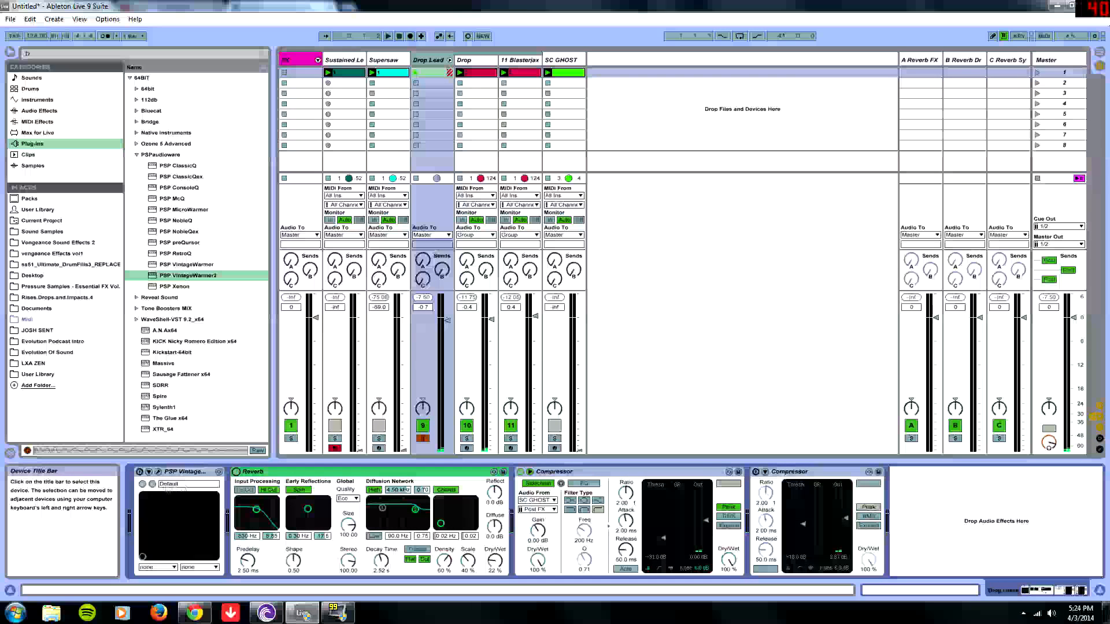
left_click(140, 472)
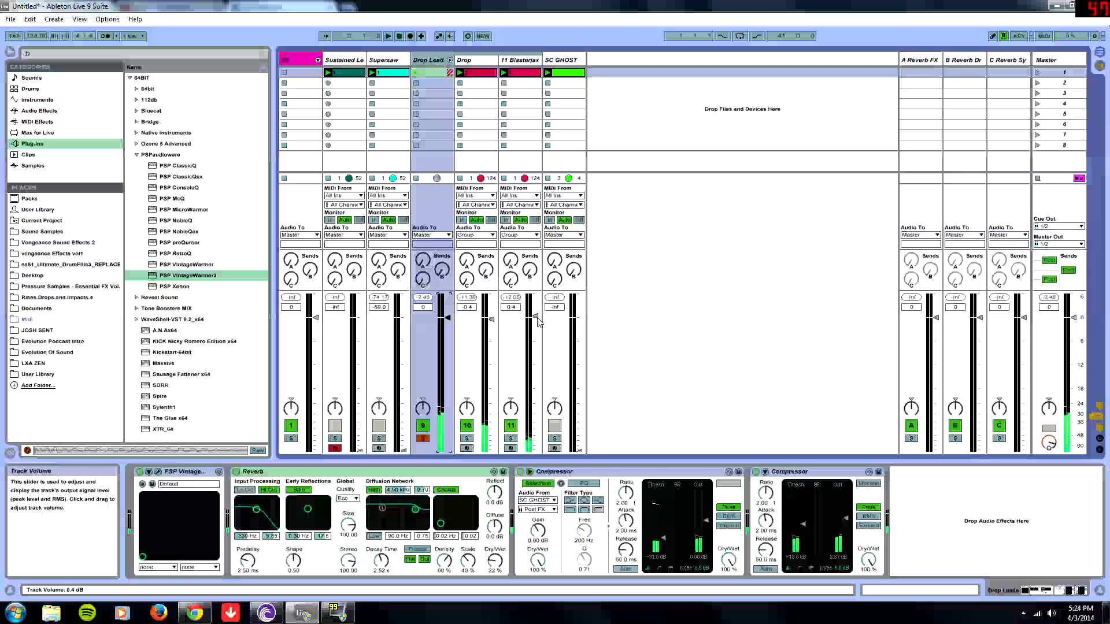
left_click(427, 440)
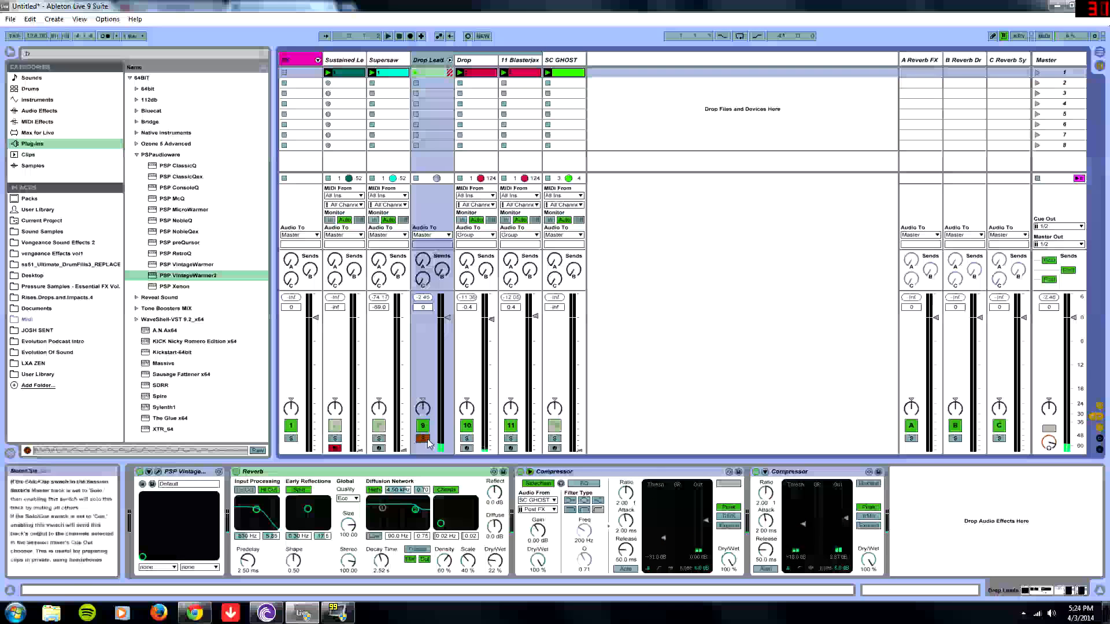
left_click(426, 440)
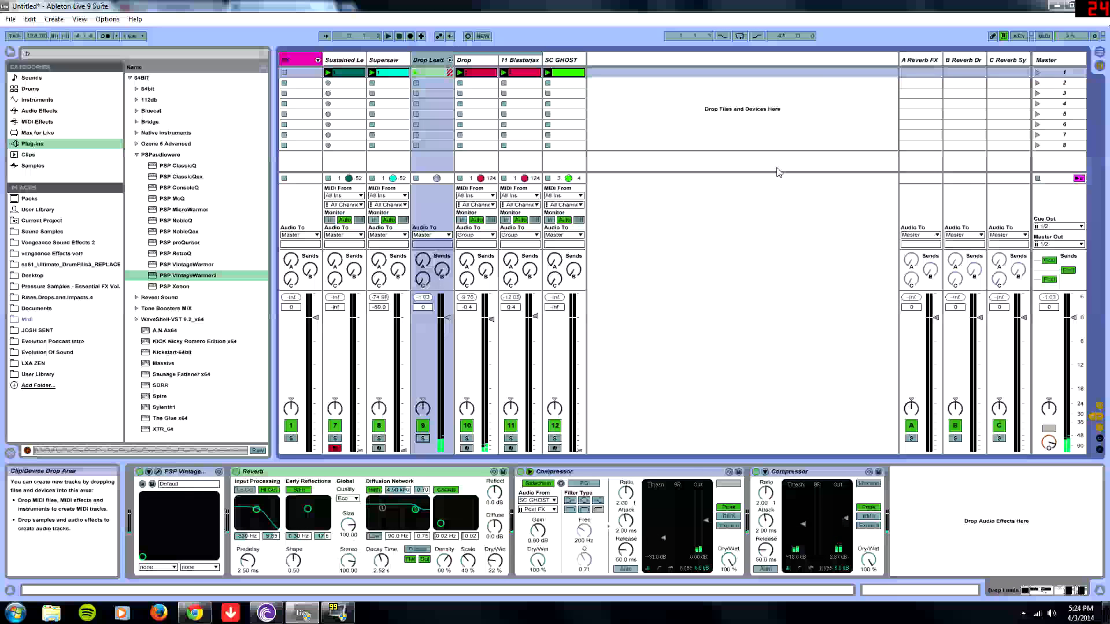
- Pick SC GHOST as the first Compressor's sidechain source on Drop Load, lower its threshold, and start playback
left_click(559, 61)
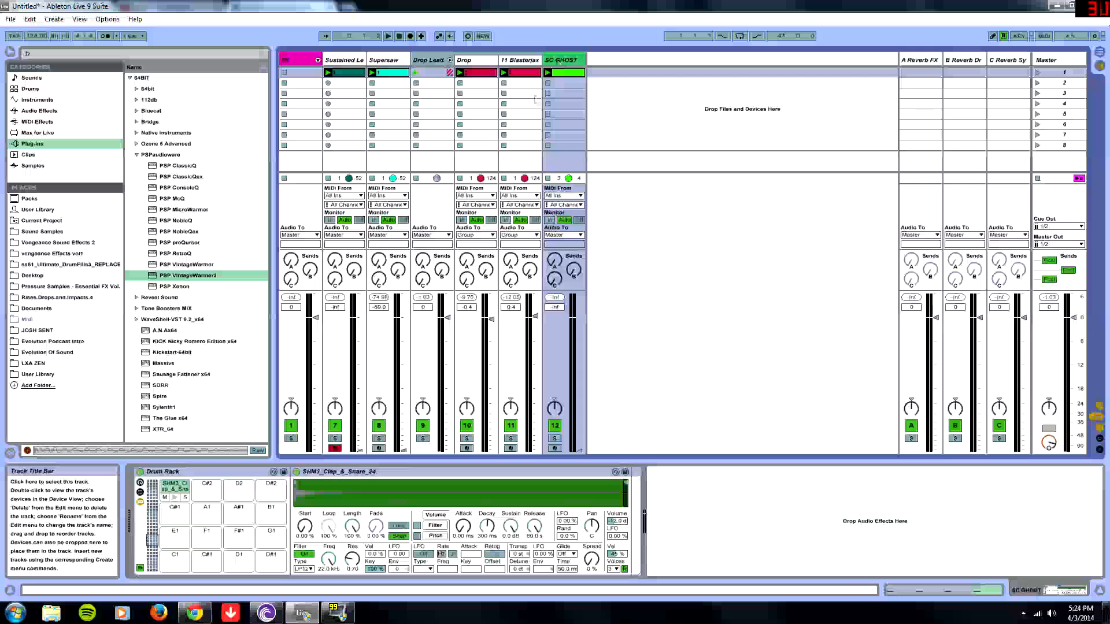
left_click(431, 60)
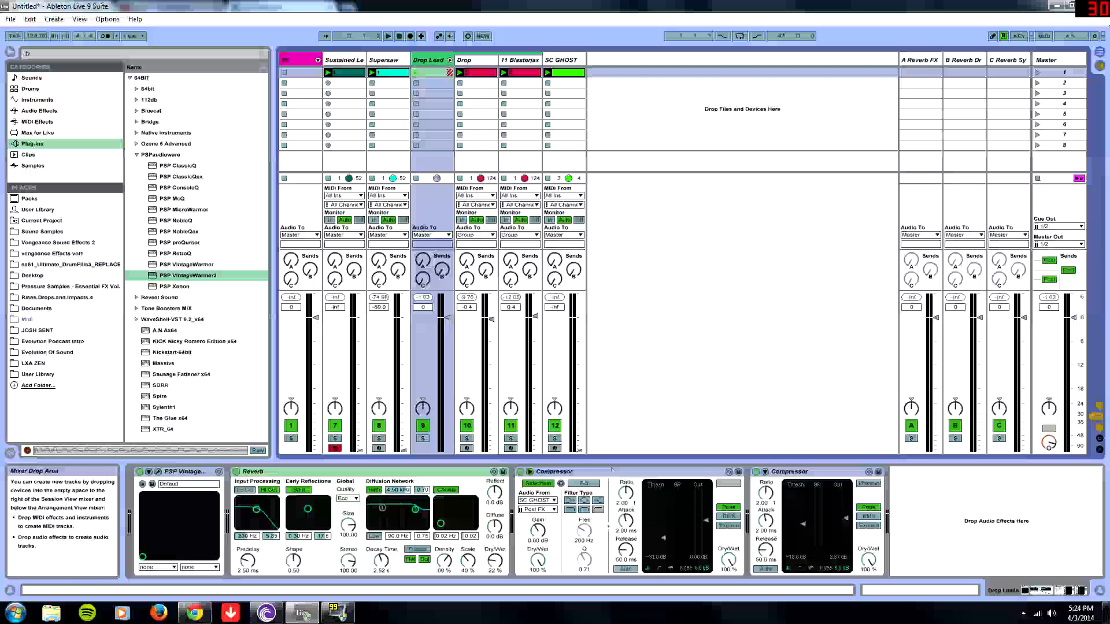
left_click(538, 500)
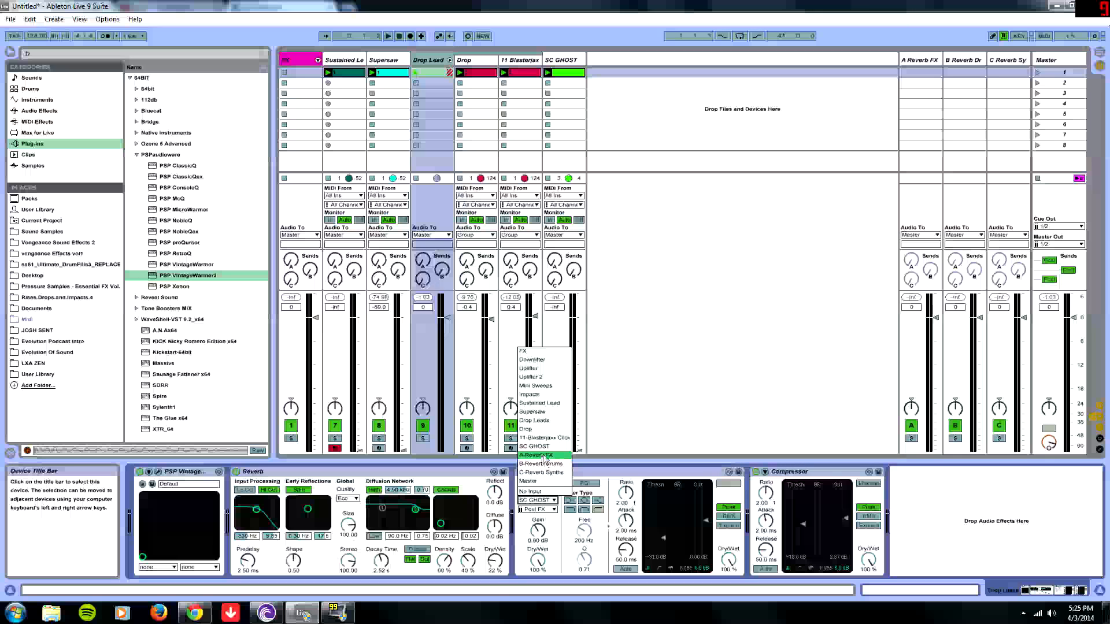
left_click(547, 447)
left_click_drag(664, 537, 664, 502)
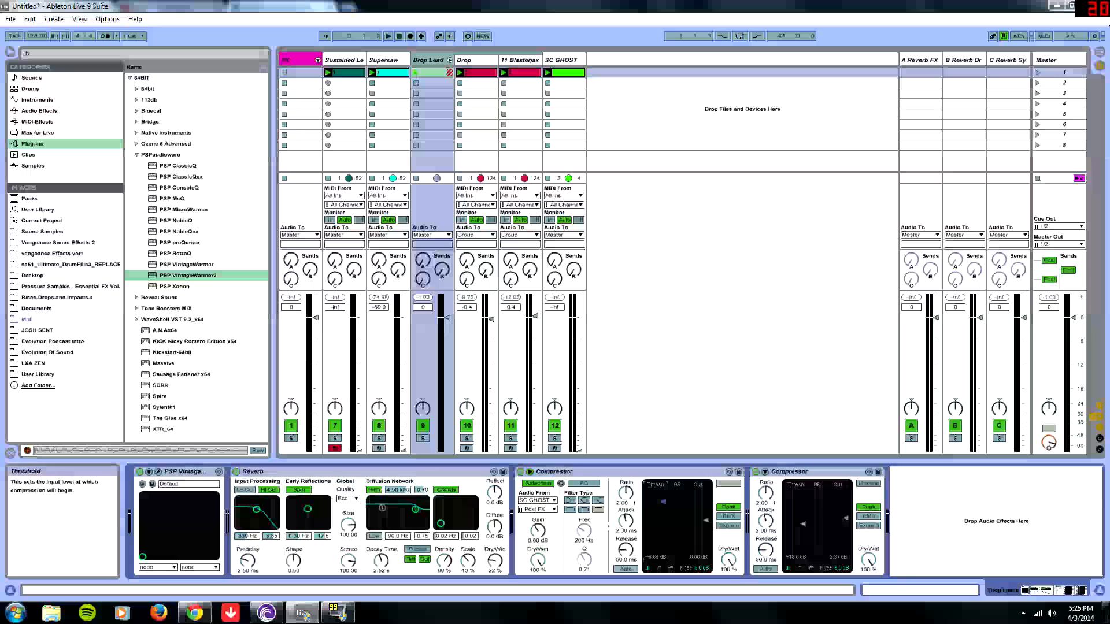
key("space")
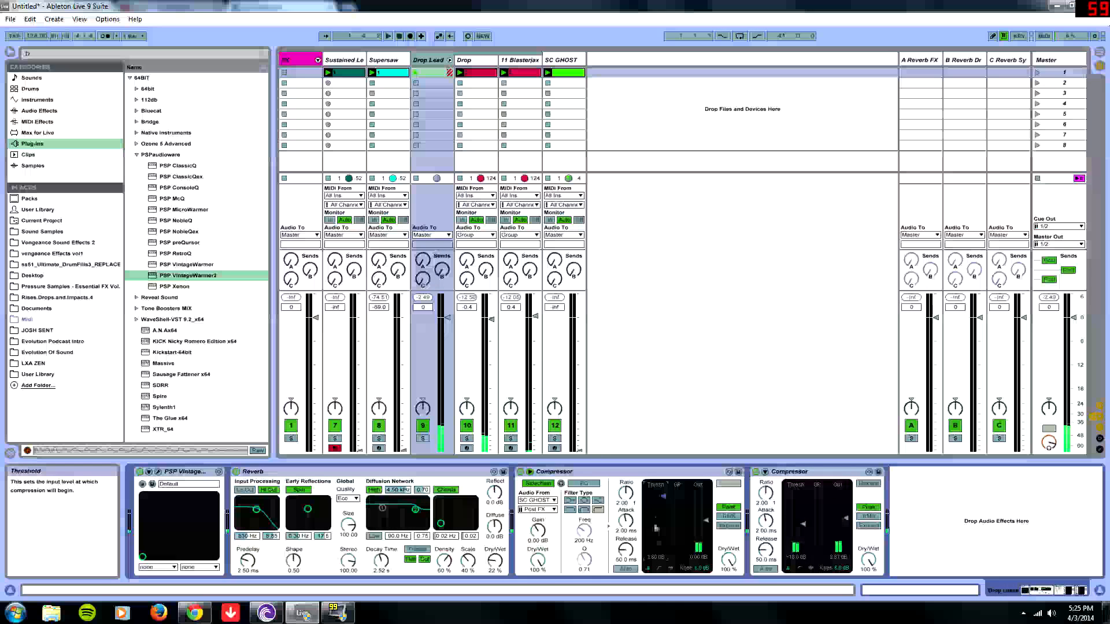
- Set the first Compressor's release to about 5.32 ms and reselect the Drop Load track
left_click_drag(656, 513, 636, 595)
left_click_drag(636, 556, 636, 543)
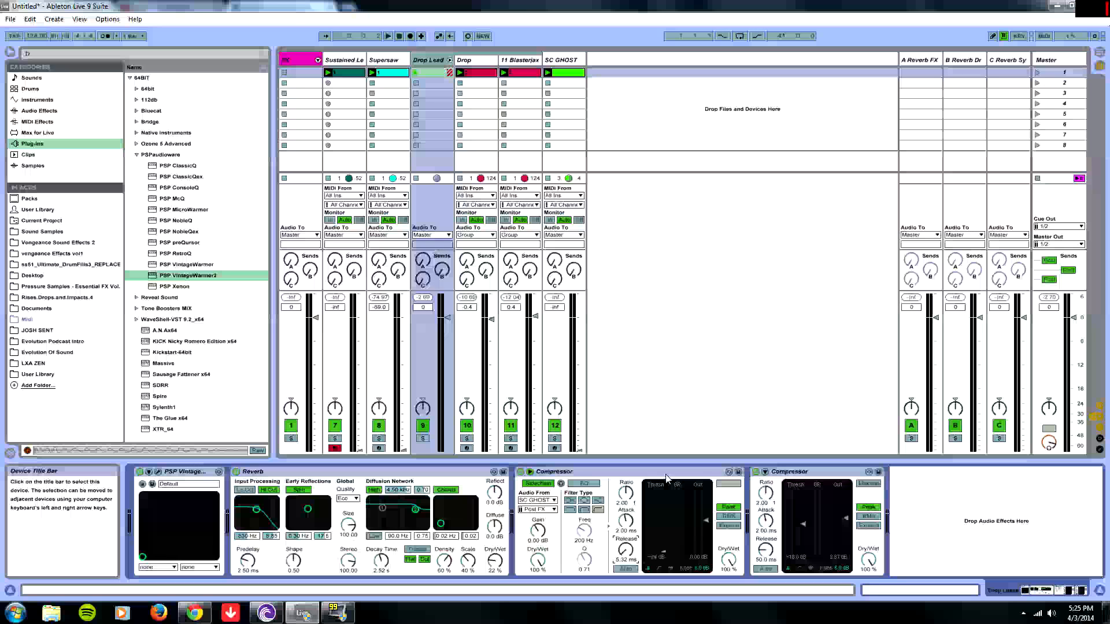
left_click(576, 63)
left_click(434, 60)
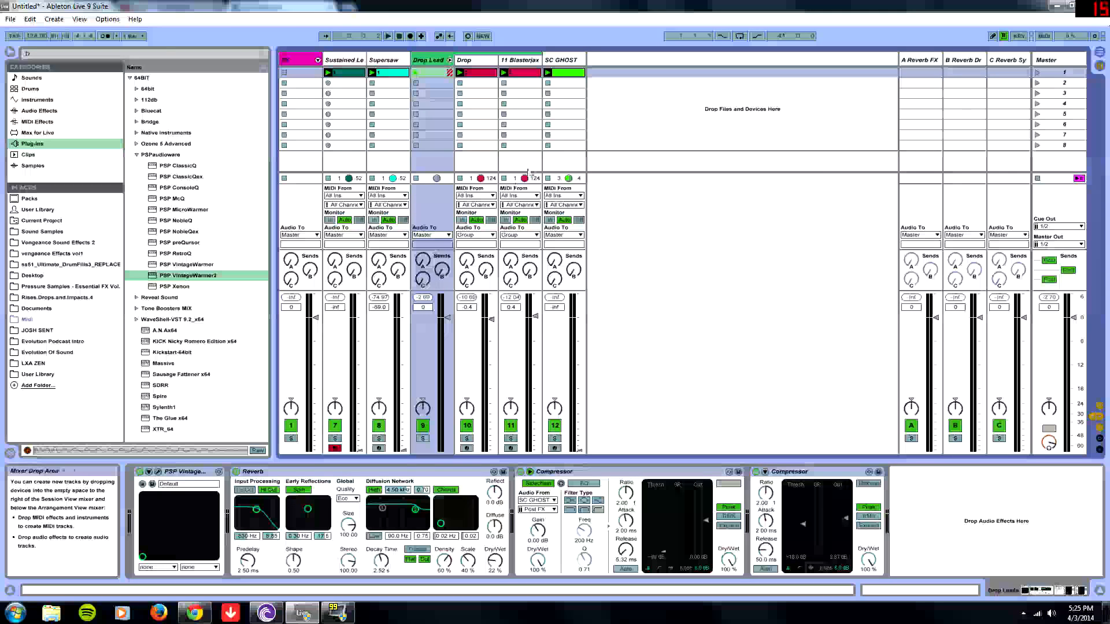